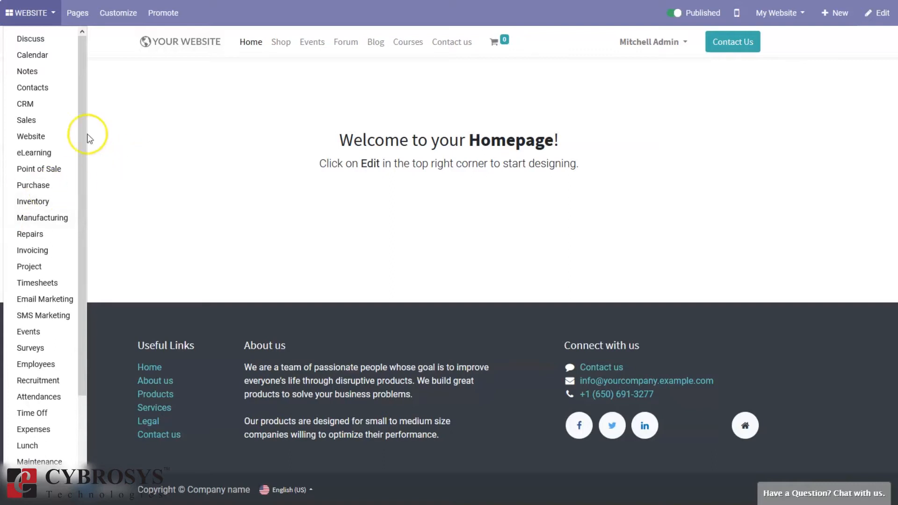
Step: Open the CRM settings and enable the creation of leads from incoming emails
left_click(37, 108)
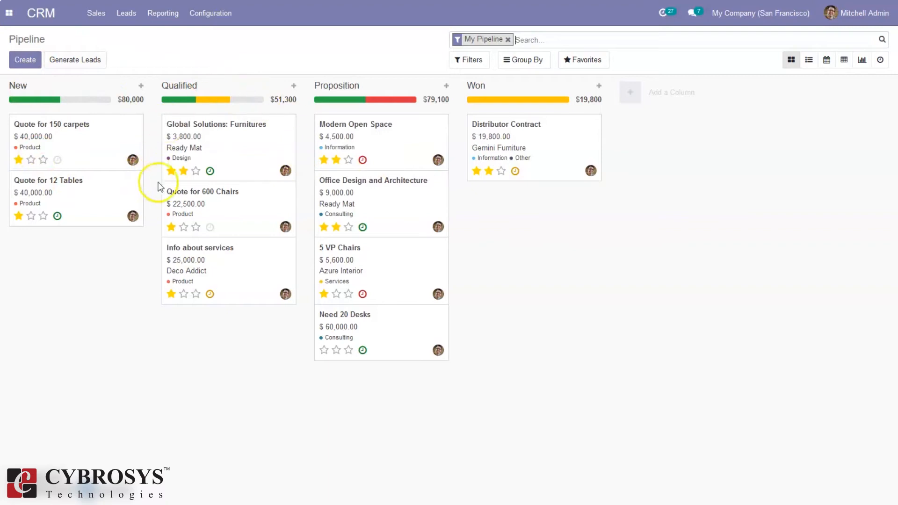
left_click(209, 14)
left_click(221, 40)
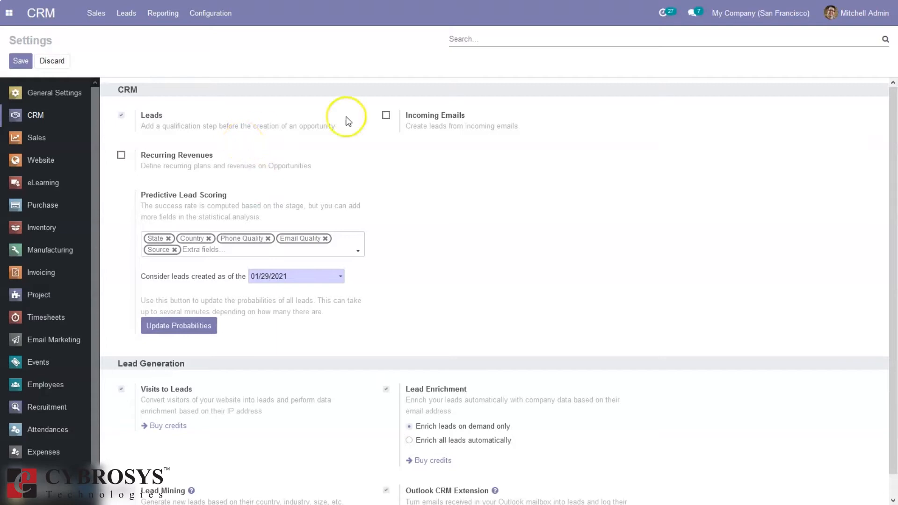
left_click(386, 116)
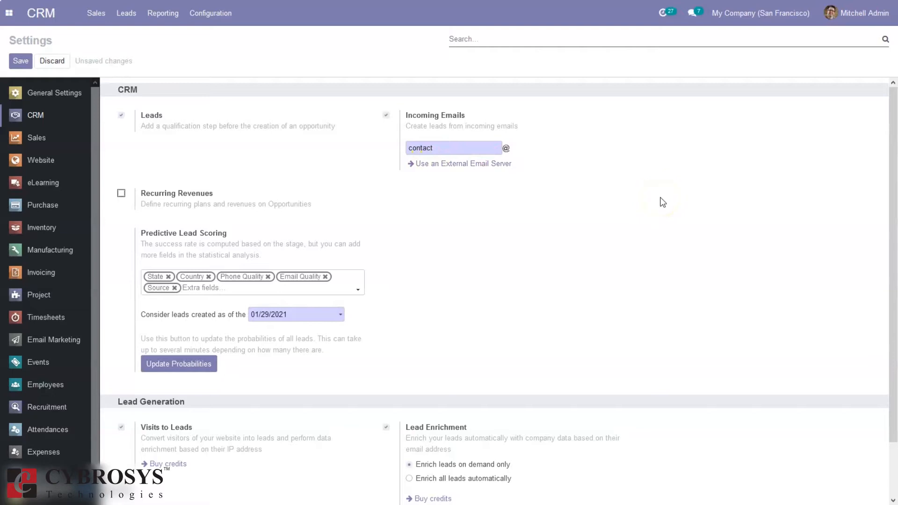
Step: Enable Recurring Revenues for opportunities and save the CRM settings
left_click(533, 167)
left_click(121, 193)
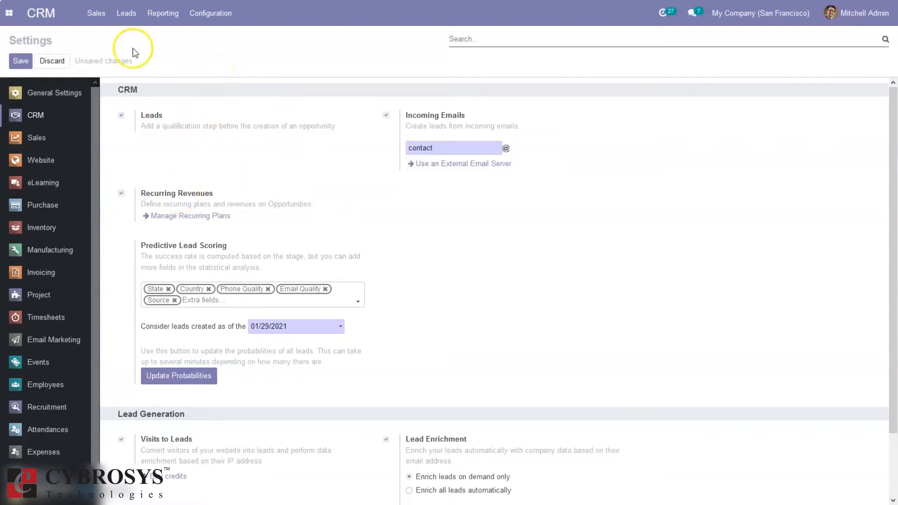
left_click(127, 21)
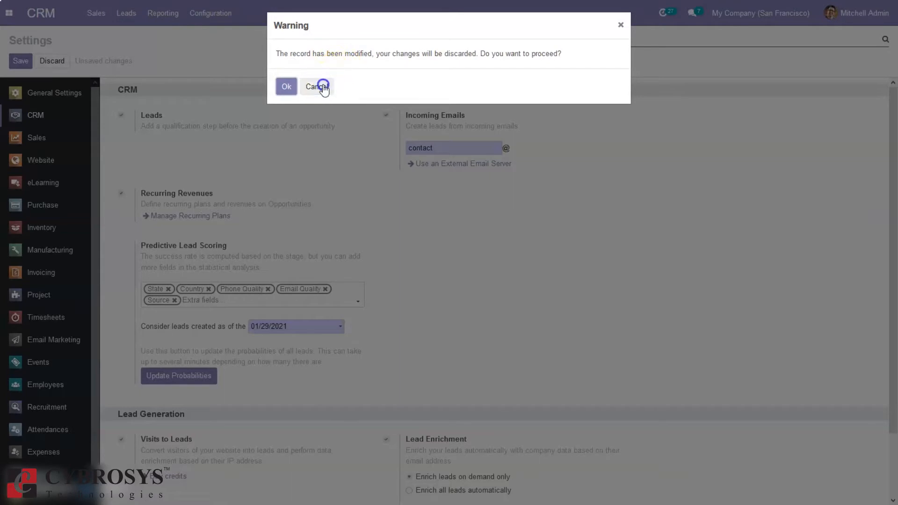
left_click(320, 86)
left_click(20, 61)
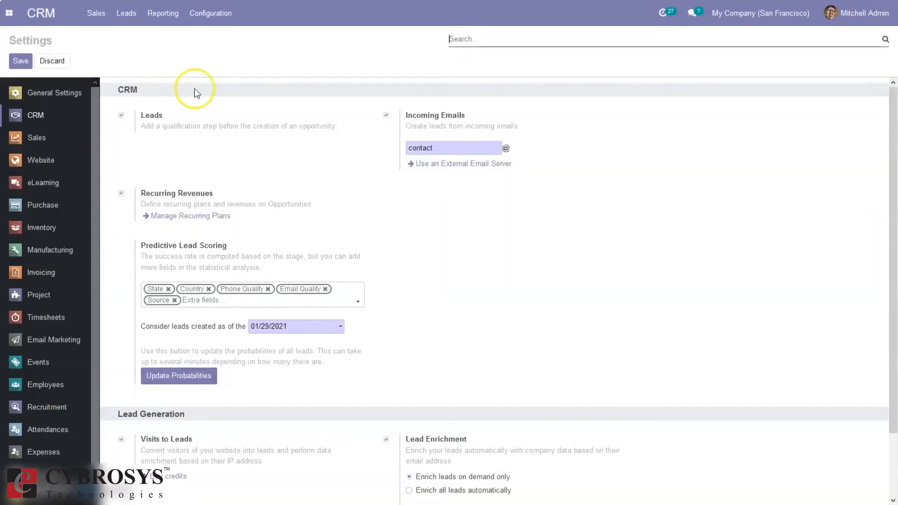
Step: Create a new lead titled "Oppurtunity for 20 Windows" with two-star priority and the Product tag
left_click(120, 14)
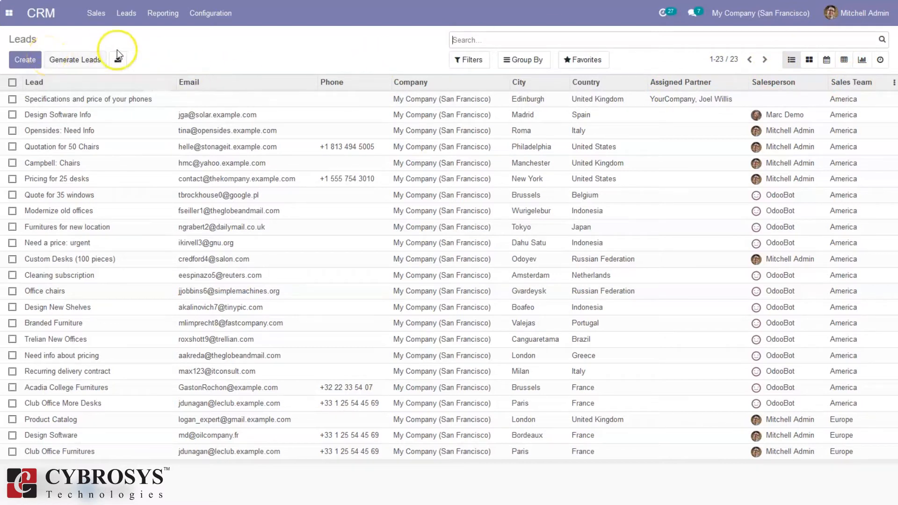
left_click(23, 65)
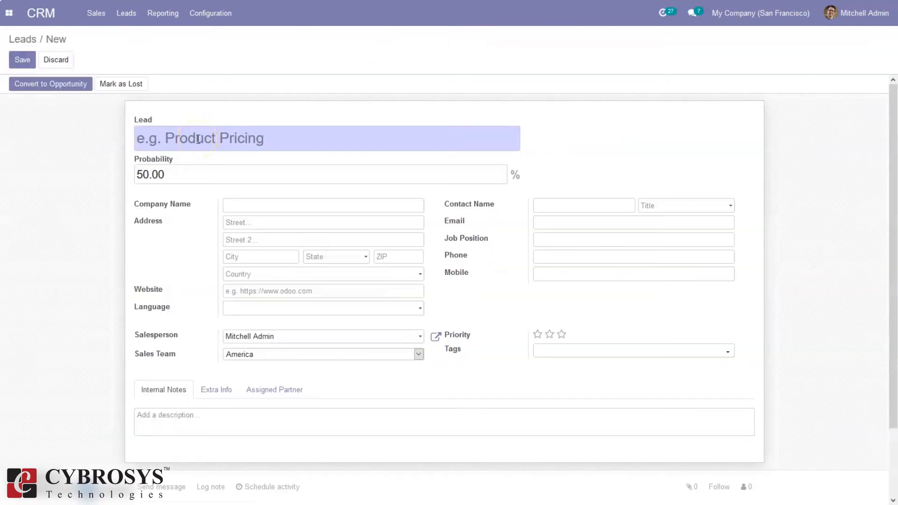
type("Opp")
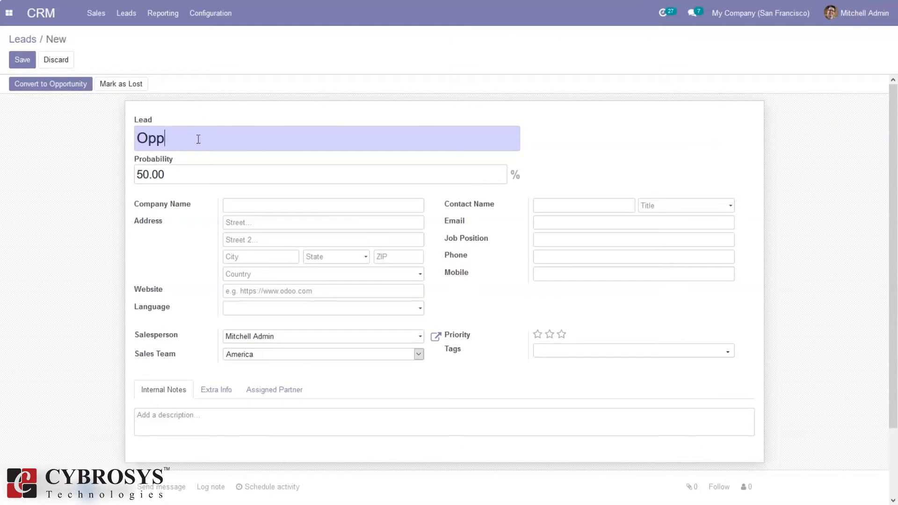
type("urtunity for 20 Wind")
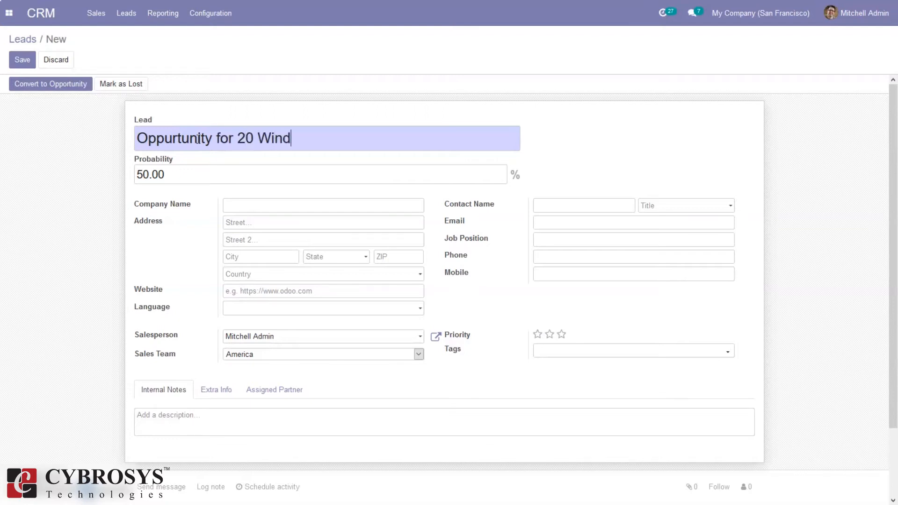
type("ows")
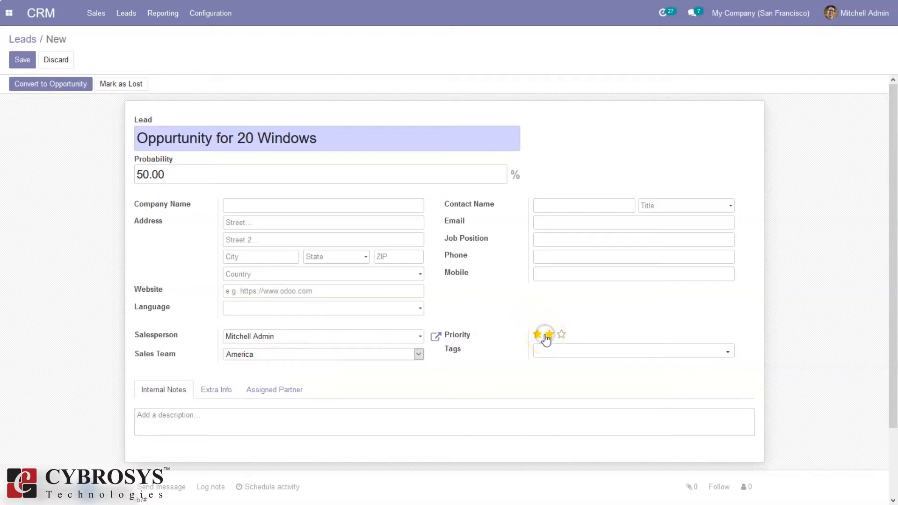
left_click(546, 354)
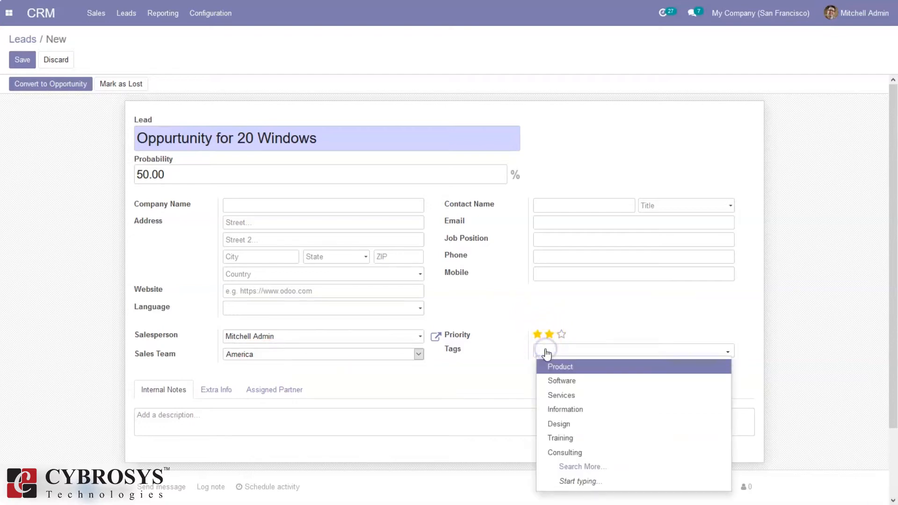
left_click(561, 367)
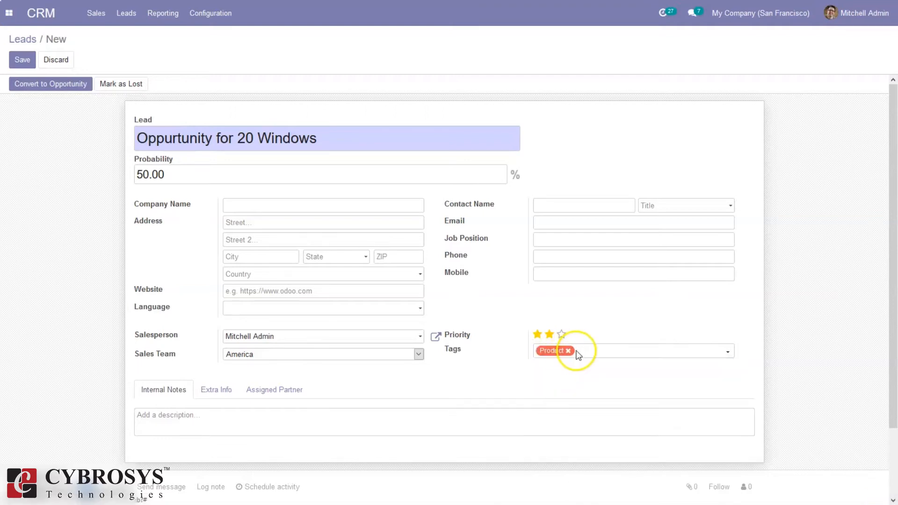
Step: Review the new lead's extra info and assigned partner details, and save the lead
left_click(212, 392)
left_click_drag(892, 196, 893, 330)
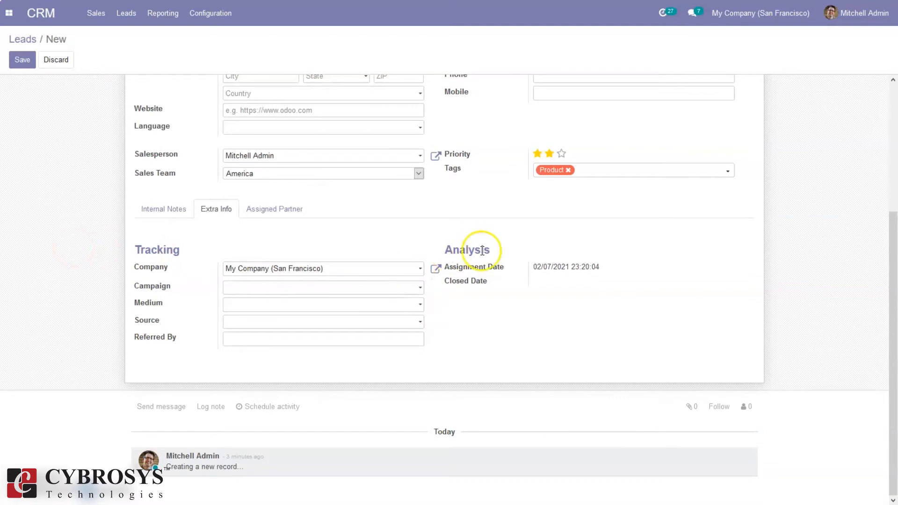
left_click(266, 216)
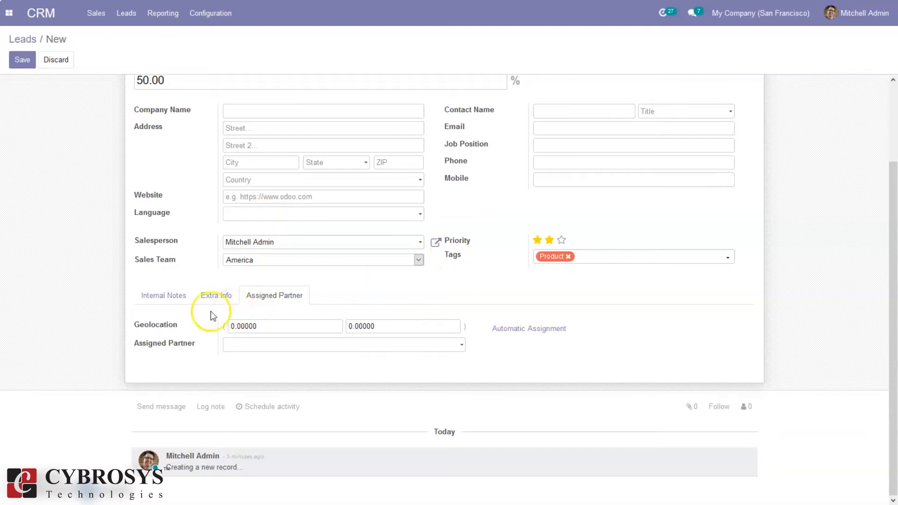
left_click(159, 296)
left_click_drag(893, 261, 892, 82)
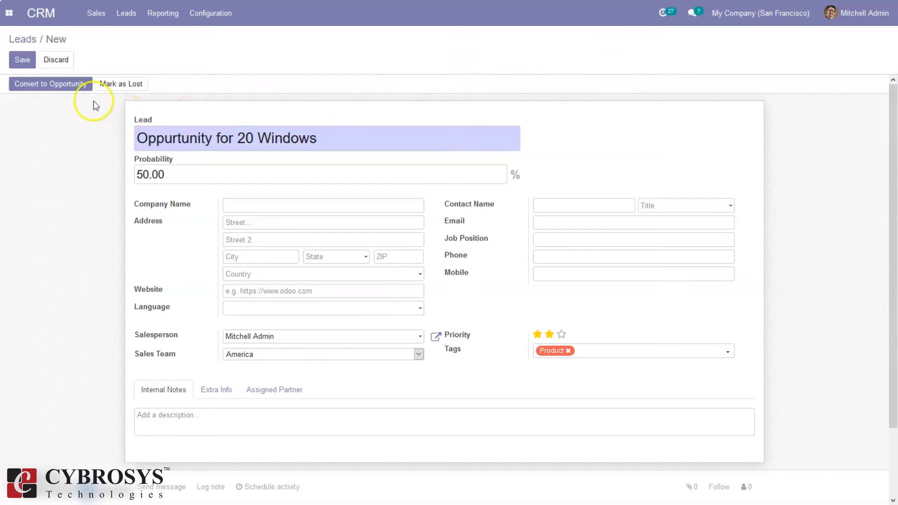
left_click(26, 60)
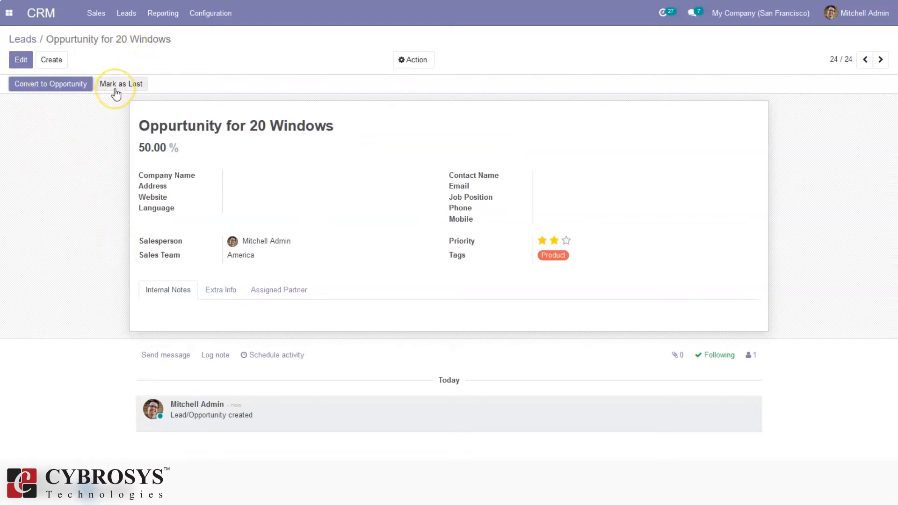
Step: Start converting the lead with Convert to opportunity as the conversion action, after checking the option to merge with existing opportunities
left_click(54, 85)
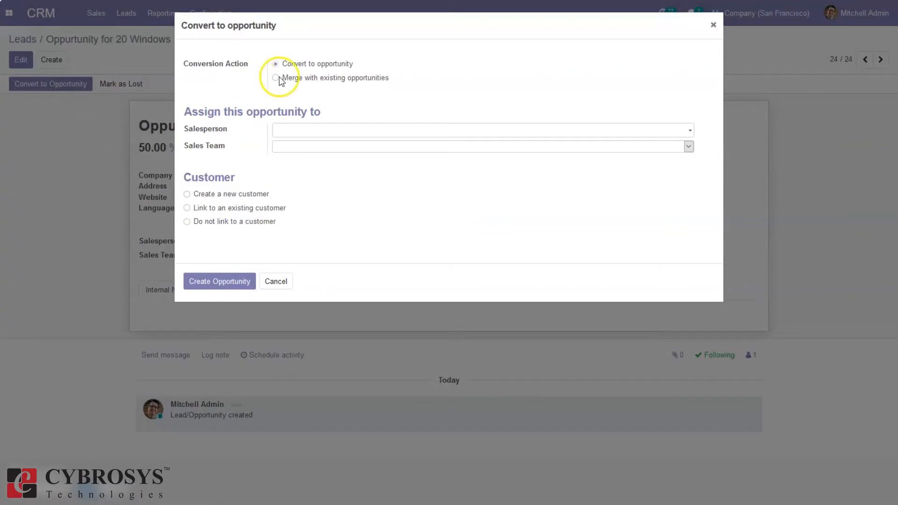
left_click(317, 79)
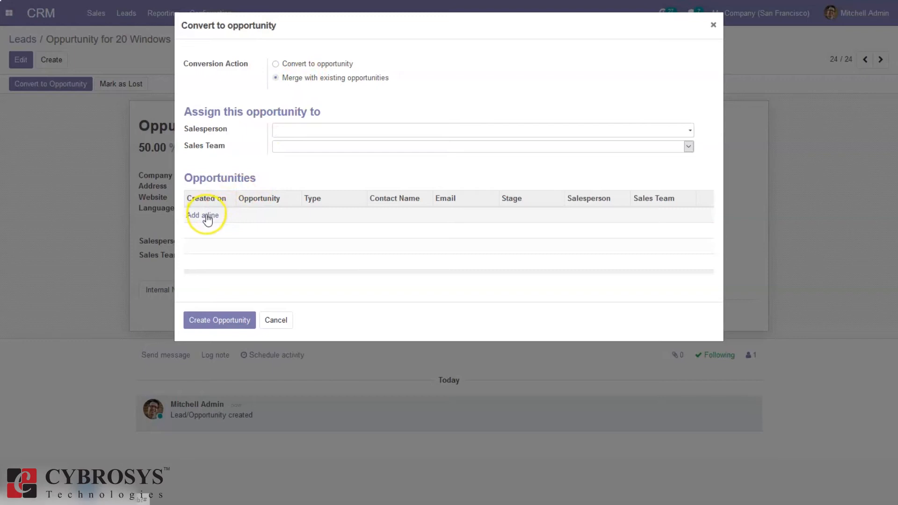
left_click(307, 65)
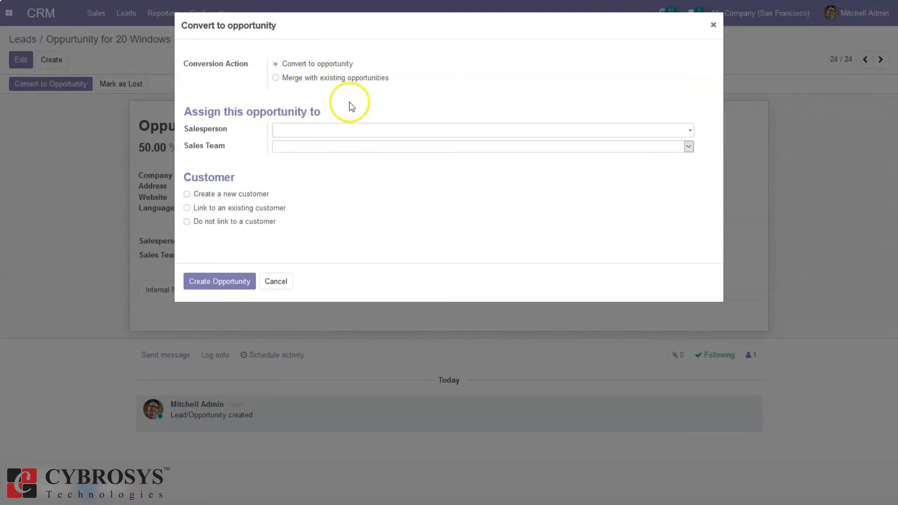
left_click(299, 130)
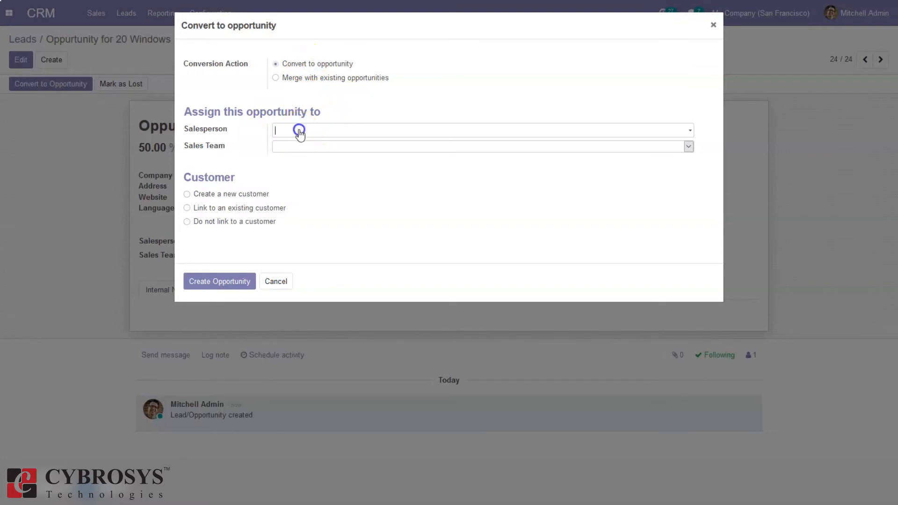
left_click(255, 138)
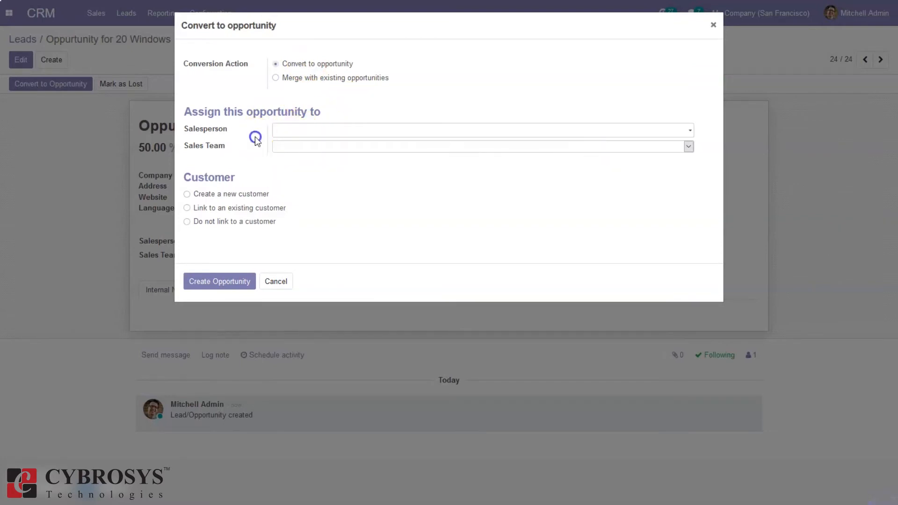
Step: Compare the customer options, choose to create a new customer, and create the opportunity
left_click(213, 196)
left_click(216, 208)
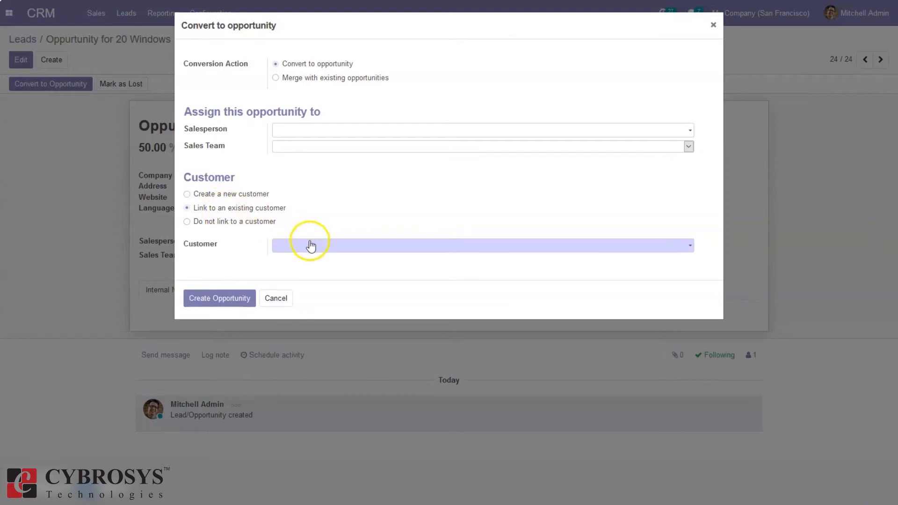
left_click(216, 222)
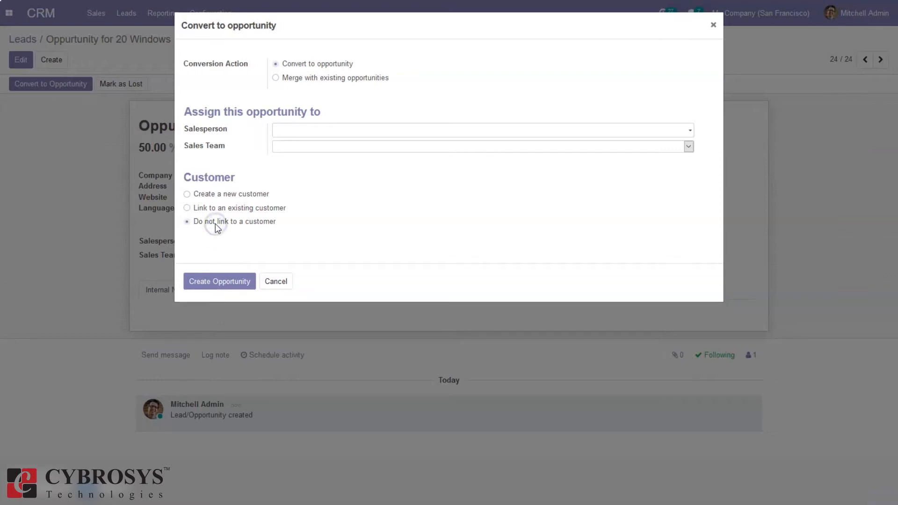
left_click(213, 193)
left_click(214, 280)
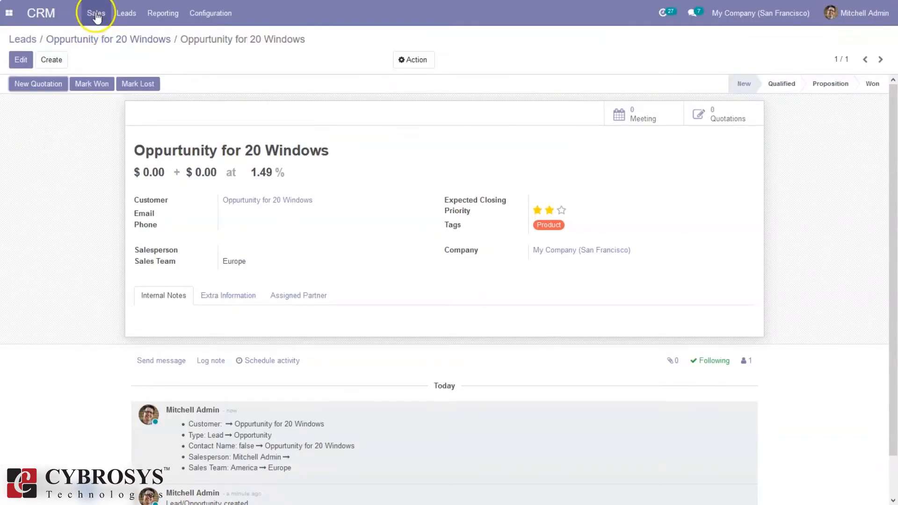
Step: View the opportunities of all salespeople in the pipeline by removing the My Pipeline filter
left_click(96, 14)
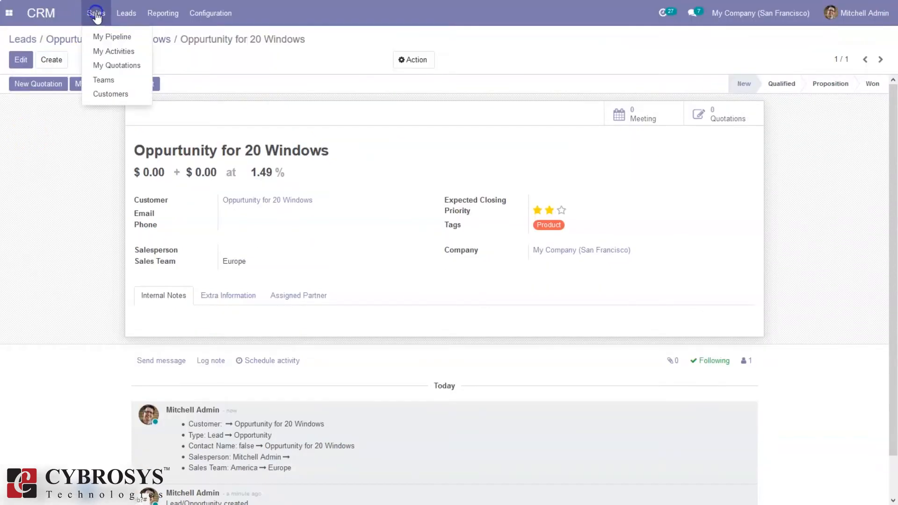
left_click(106, 35)
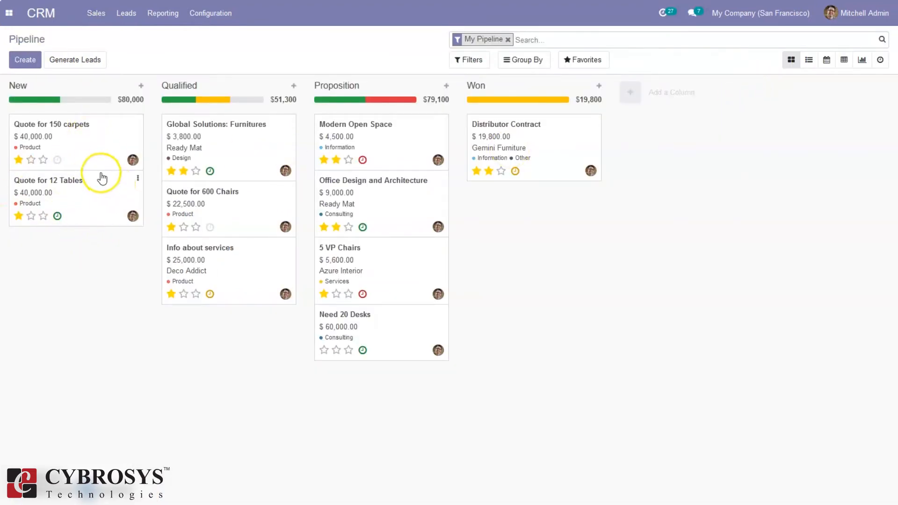
left_click(508, 39)
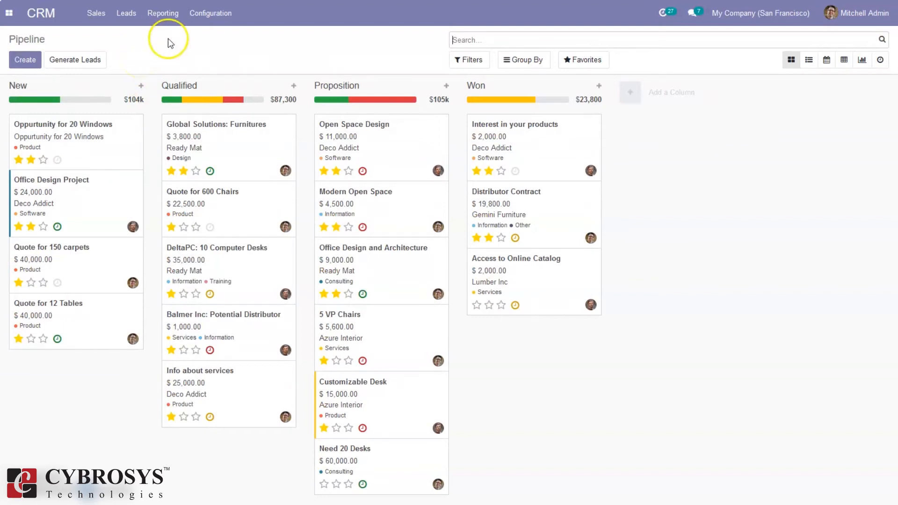
Step: Examine the lead generation options in the CRM settings
left_click(210, 13)
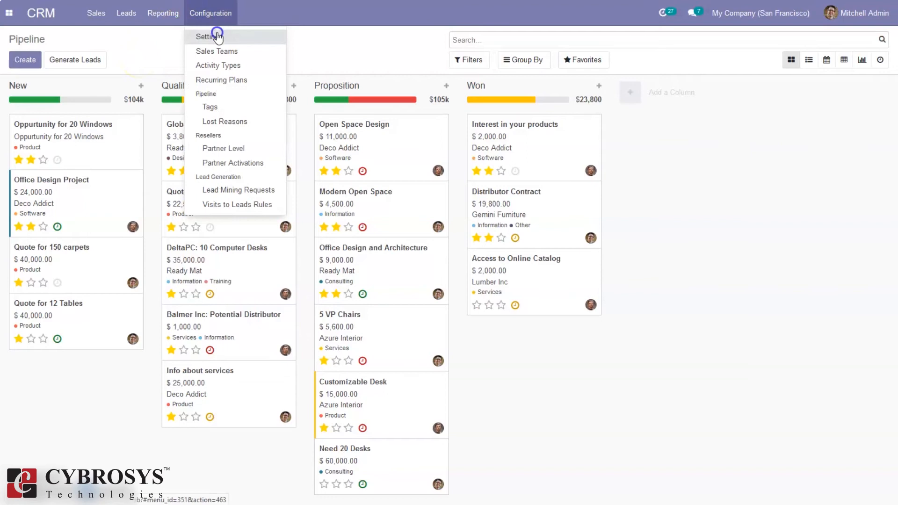
left_click(217, 36)
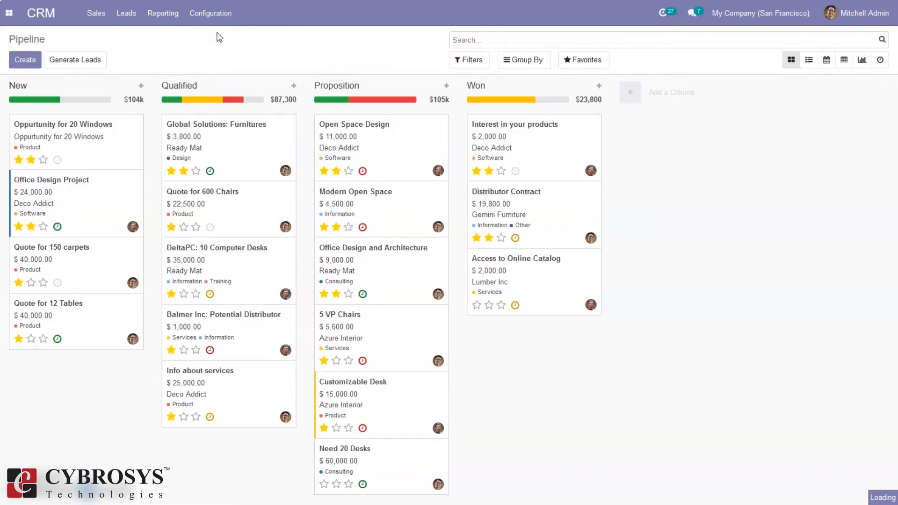
left_click(694, 137)
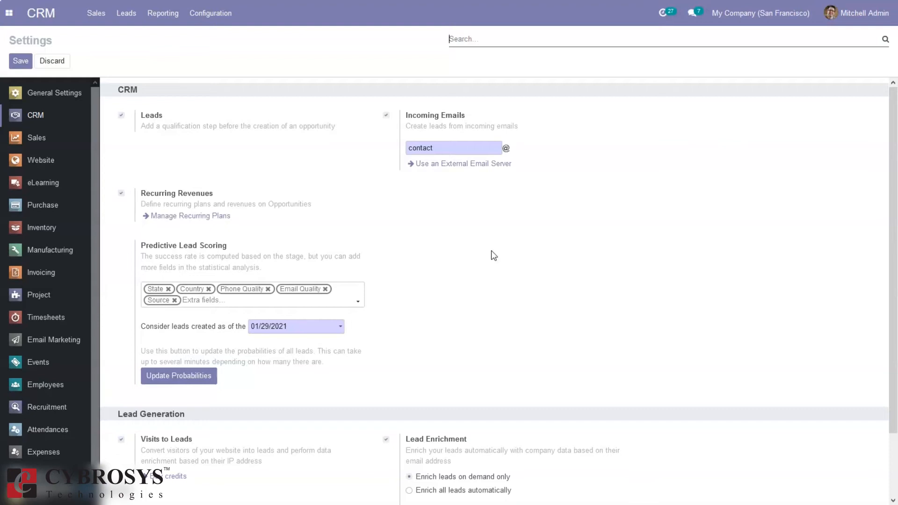
left_click_drag(892, 159, 894, 232)
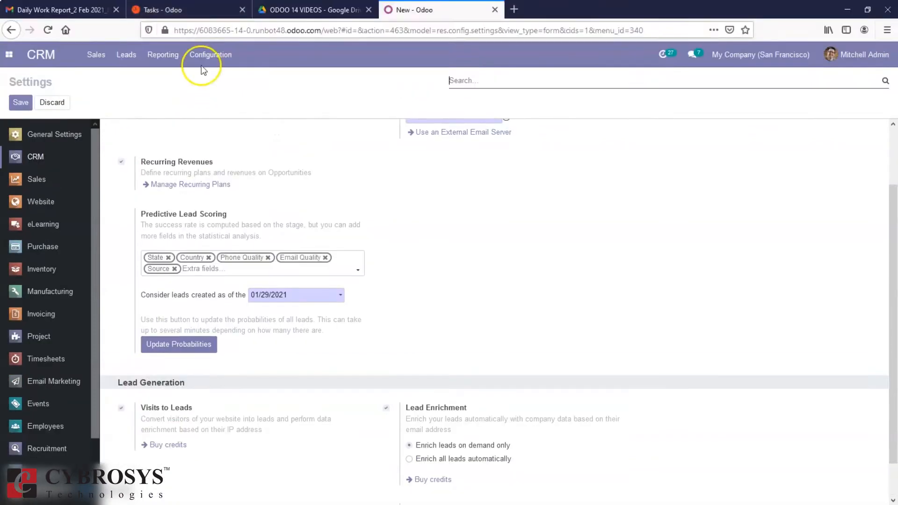
Step: Create a new visits-to-leads rule named "New rule"
left_click(210, 14)
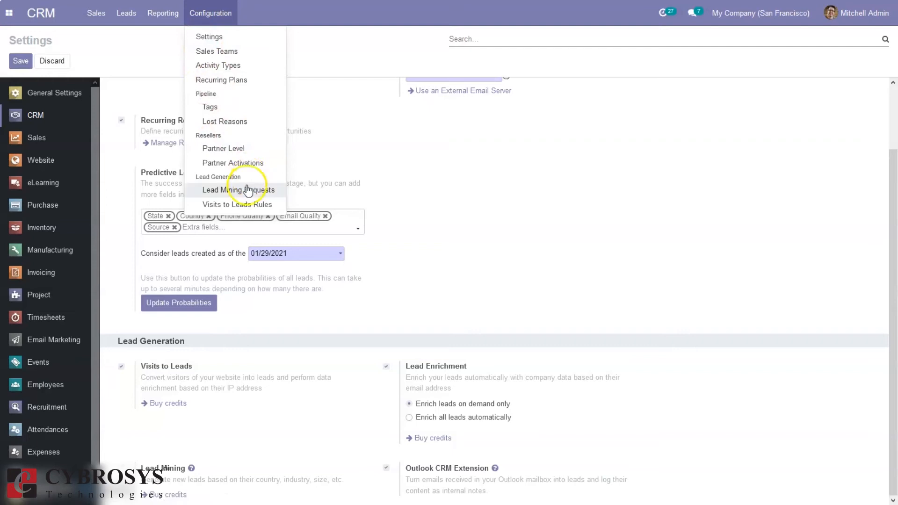
left_click(221, 205)
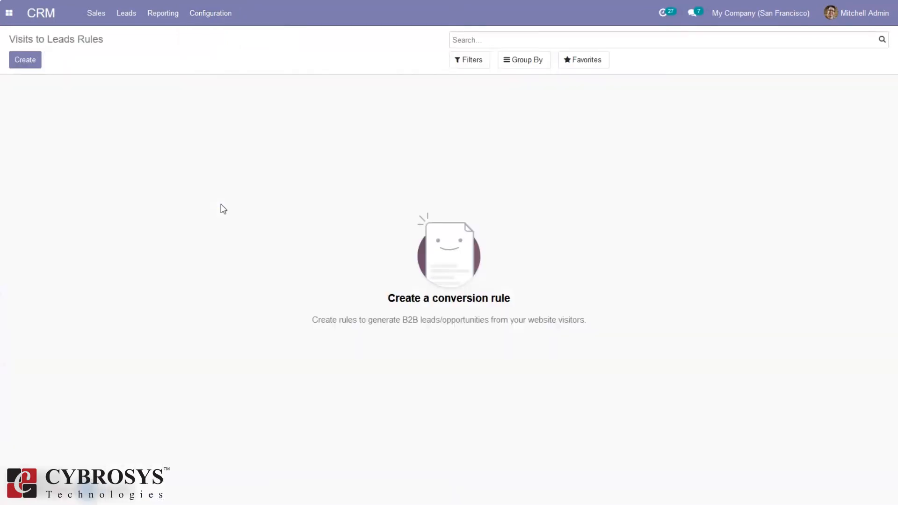
left_click(30, 65)
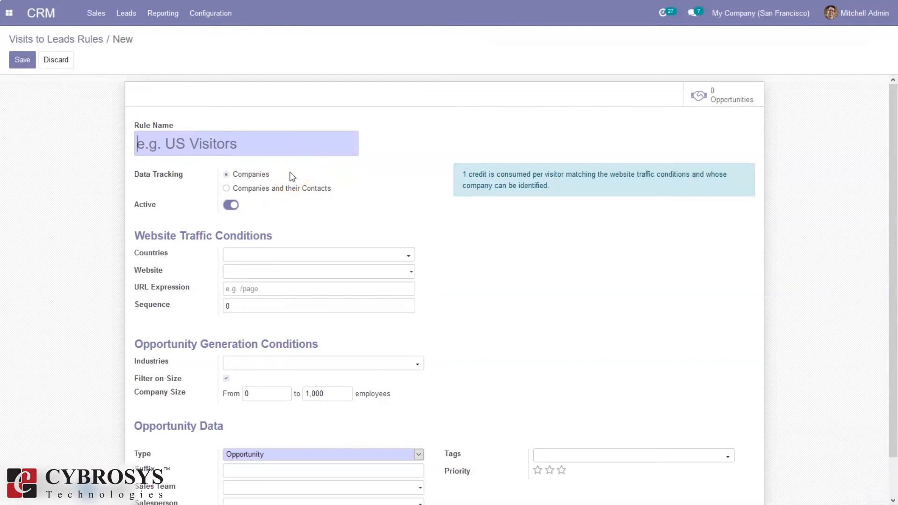
left_click(228, 147)
type("New rule")
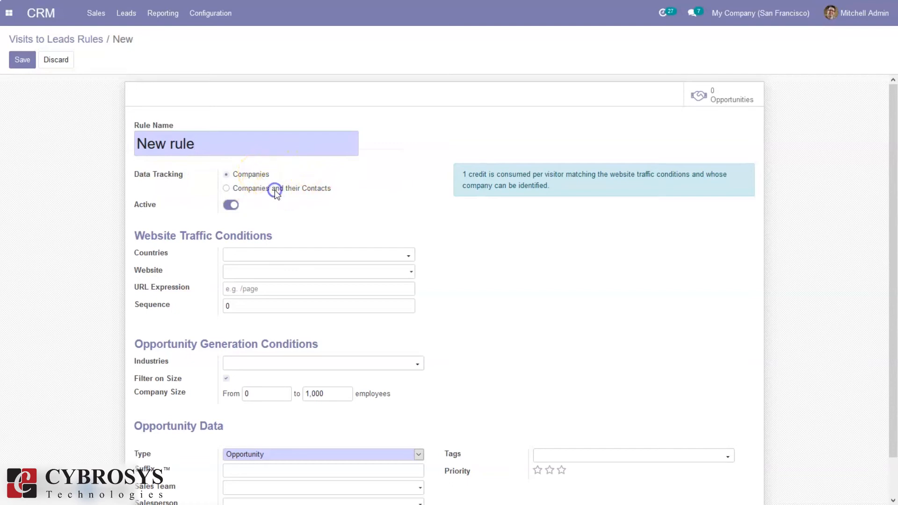
Step: Compare the data tracking options and set the rule to track Companies and their Contacts
left_click(275, 190)
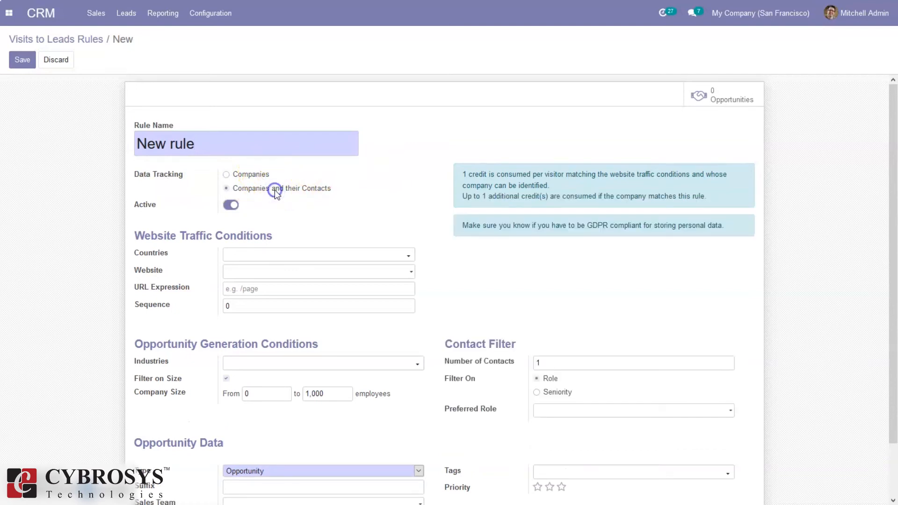
left_click(251, 175)
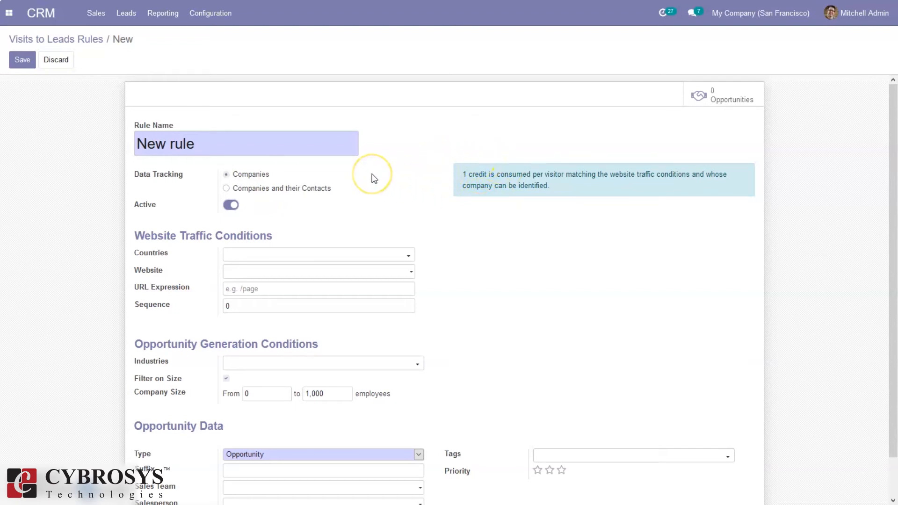
left_click(247, 188)
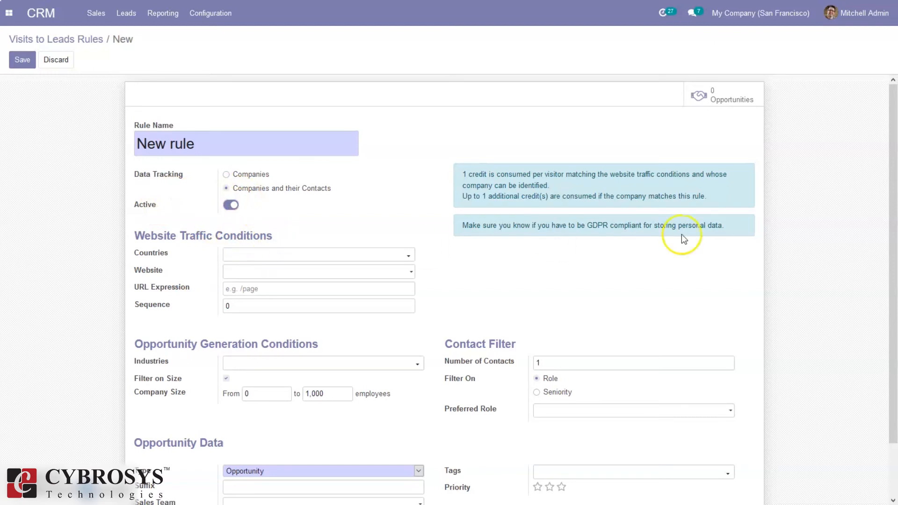
Step: Add Algeria as the country in the rule's website traffic conditions
left_click_drag(895, 188, 894, 243)
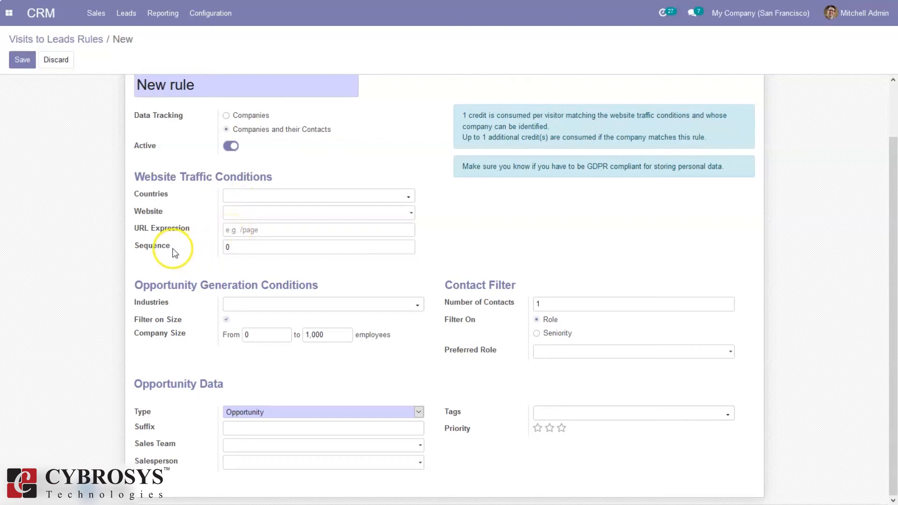
left_click(236, 197)
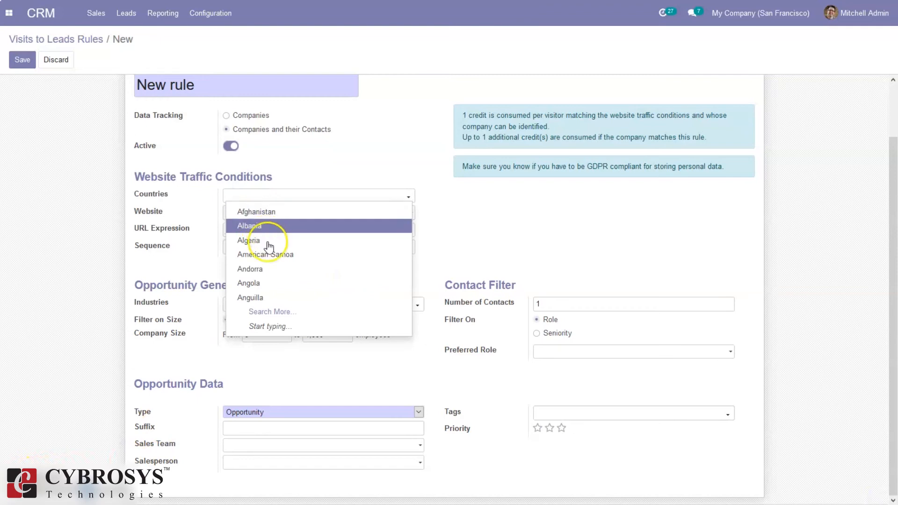
left_click(257, 242)
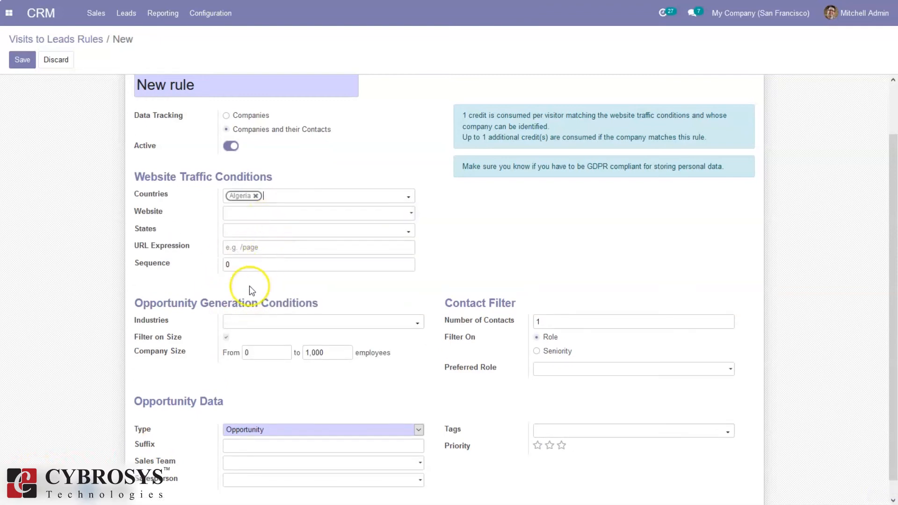
Step: Try Insurance as the industry in the opportunity generation conditions, and remove it again
left_click_drag(891, 186, 894, 204)
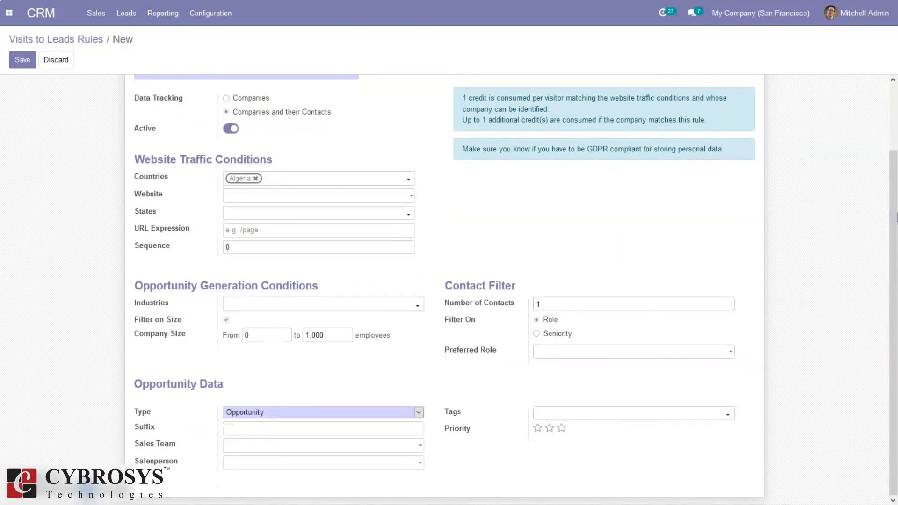
left_click(253, 306)
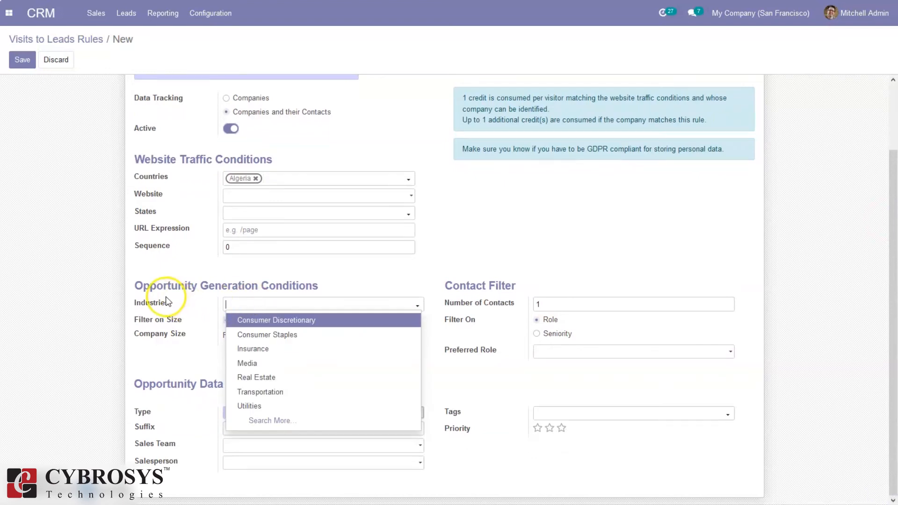
mouse_move(165, 305)
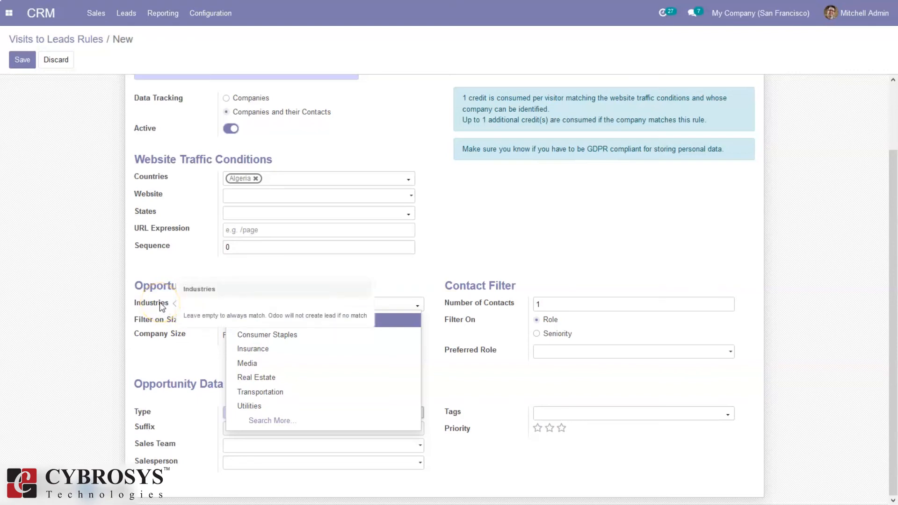
left_click(264, 352)
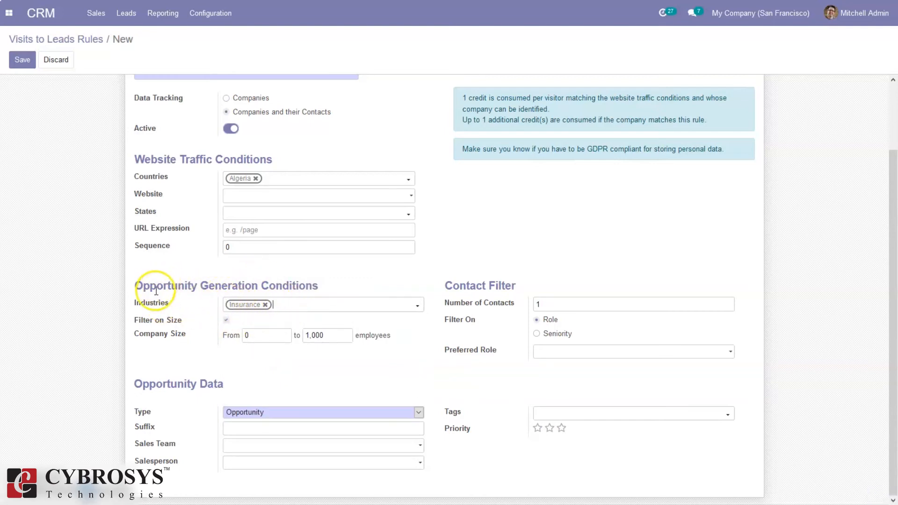
left_click(265, 305)
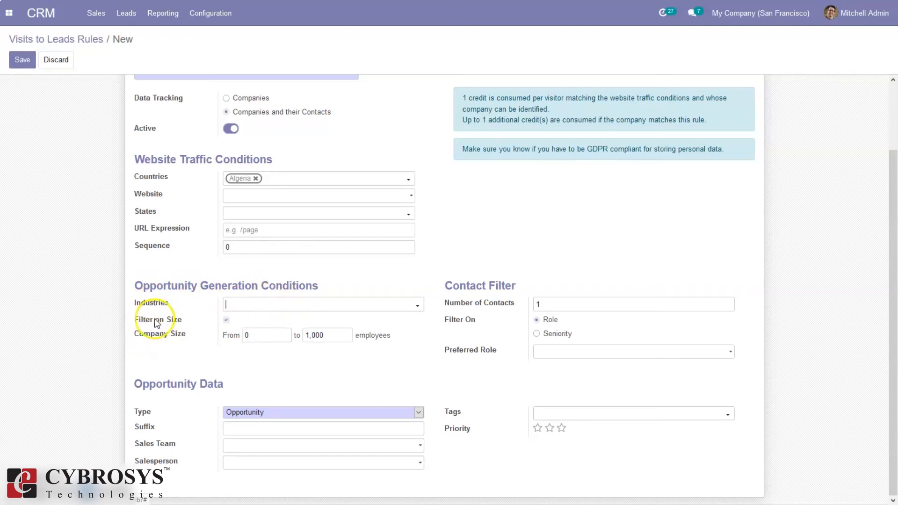
mouse_move(156, 323)
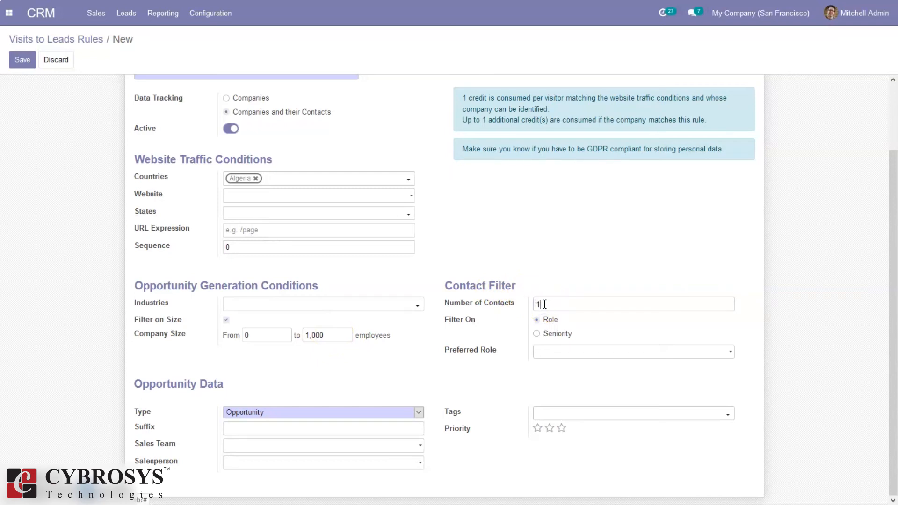
Step: Compare the Role and Seniority options of the contact filter, leaving it on Role
left_click(549, 322)
left_click(552, 335)
left_click(550, 321)
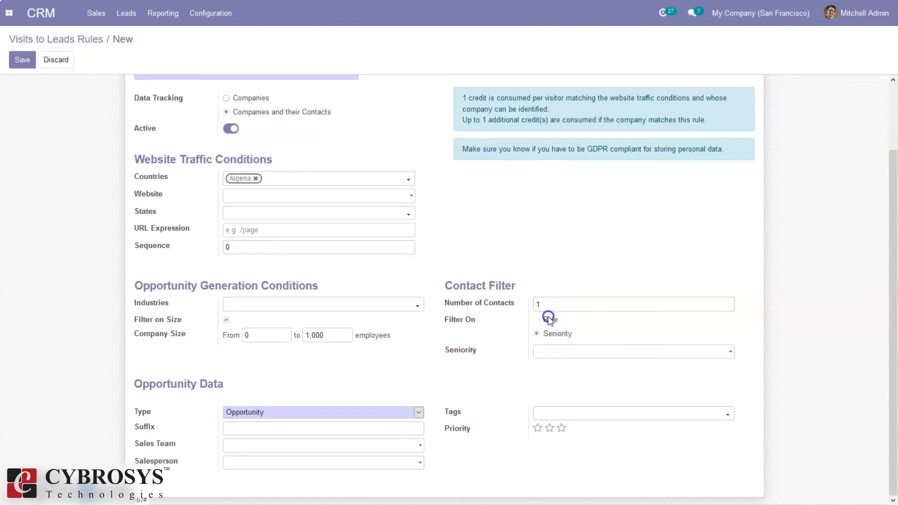
left_click(550, 353)
left_click(483, 362)
left_click(555, 334)
left_click(539, 318)
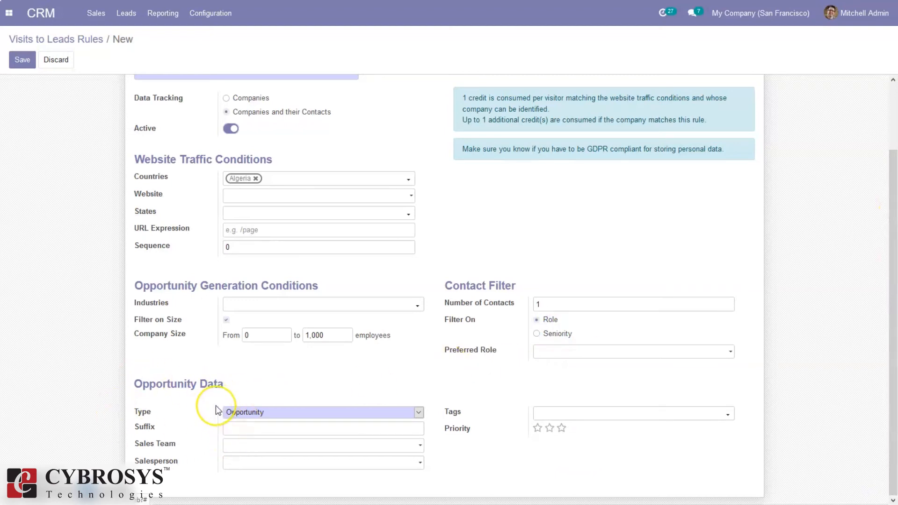
Step: Check the available types and the suffix field's description in the opportunity data, keeping Opportunity as the type
left_click(244, 414)
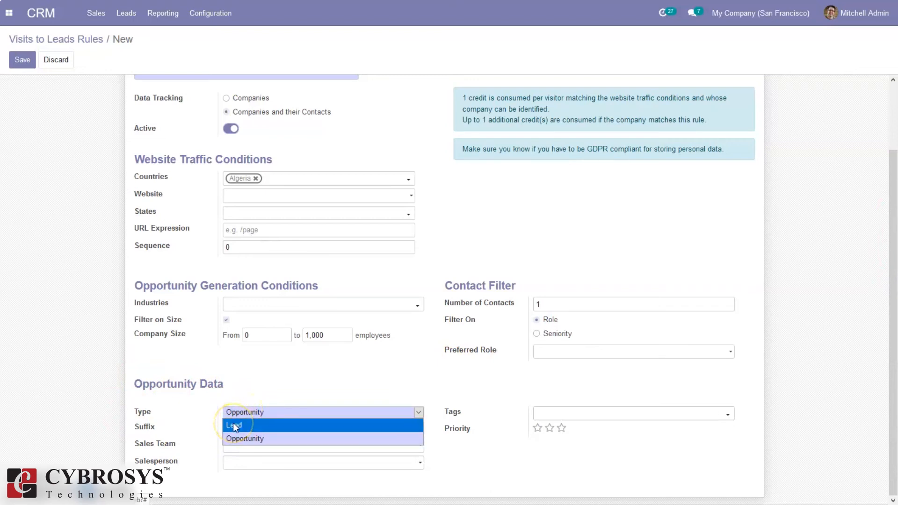
left_click(233, 379)
left_click(139, 431)
mouse_move(141, 430)
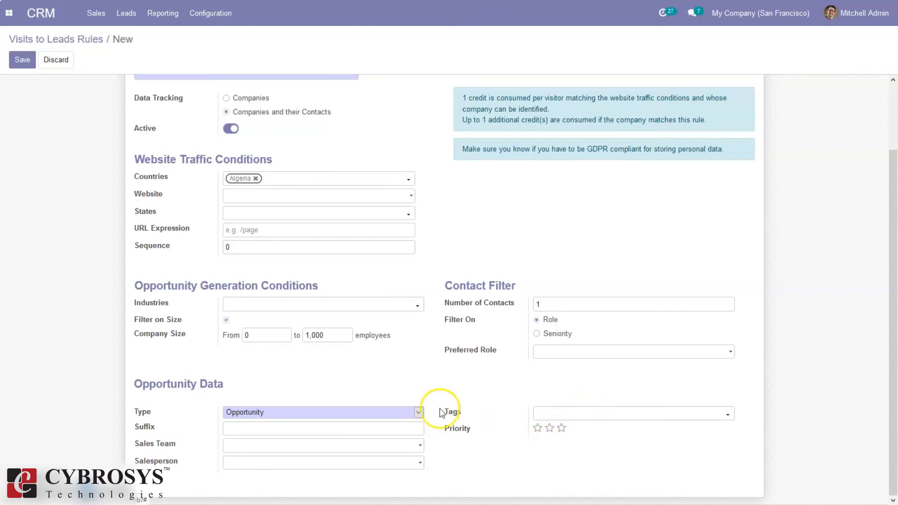
Step: Save the visits-to-leads rule and return to the list of rules
scroll(886, 281, "up", 2)
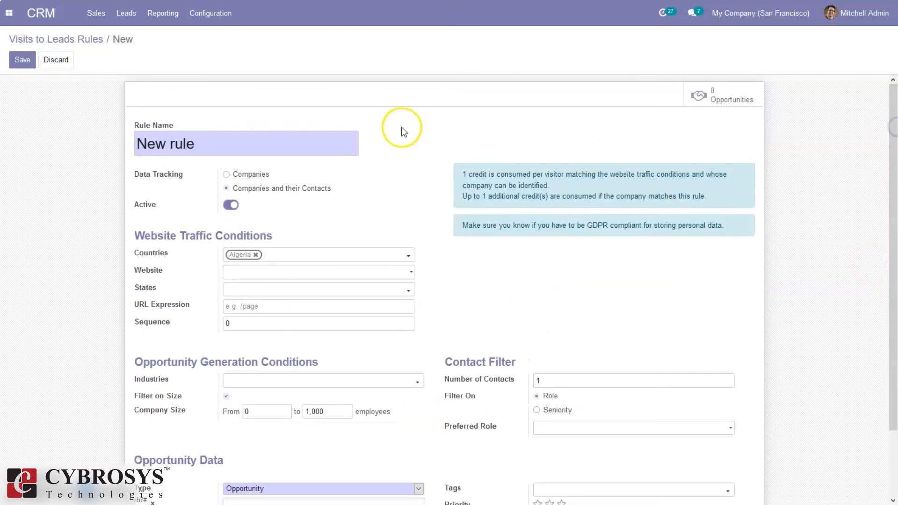
left_click(27, 63)
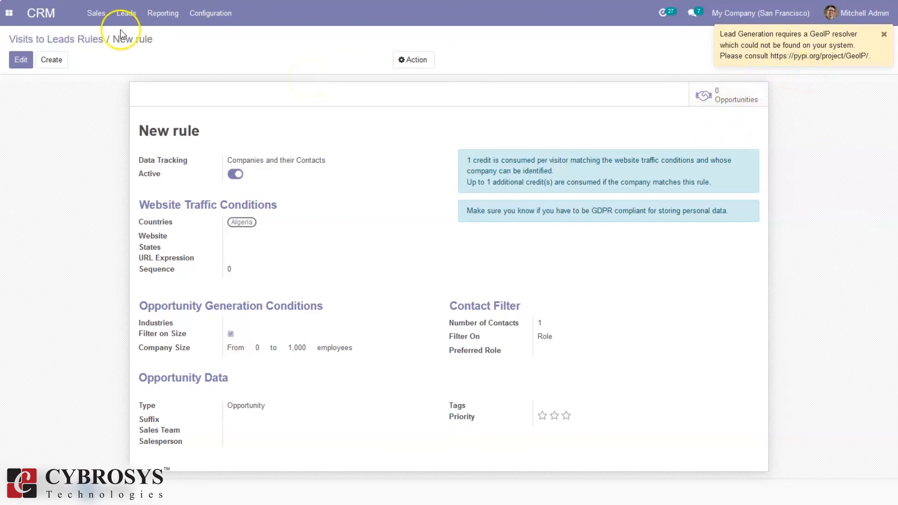
left_click(47, 39)
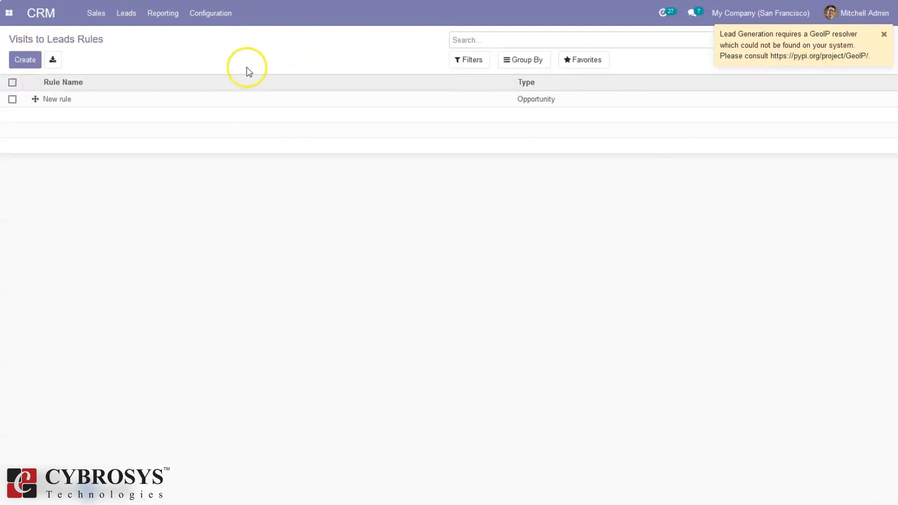
Step: Review the lead generation options in the CRM settings, dismissing the GeoIP notification
left_click(221, 22)
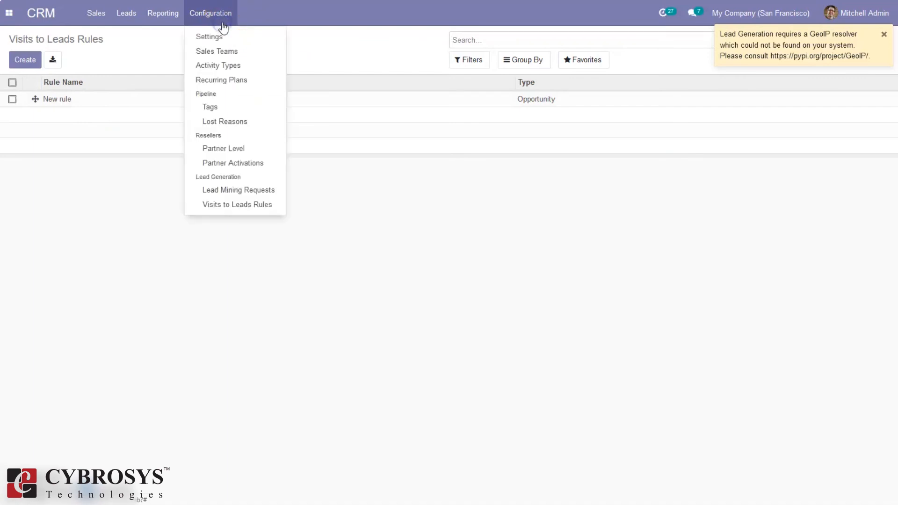
left_click(226, 33)
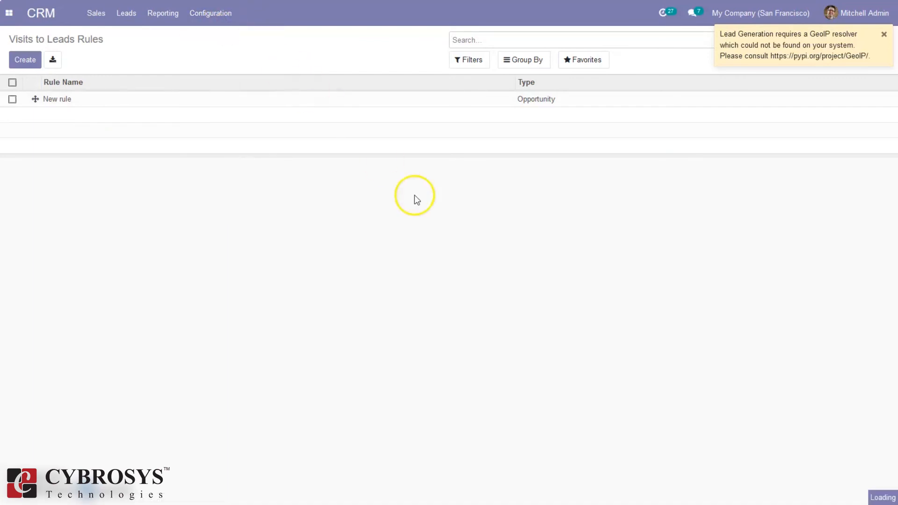
left_click(883, 34)
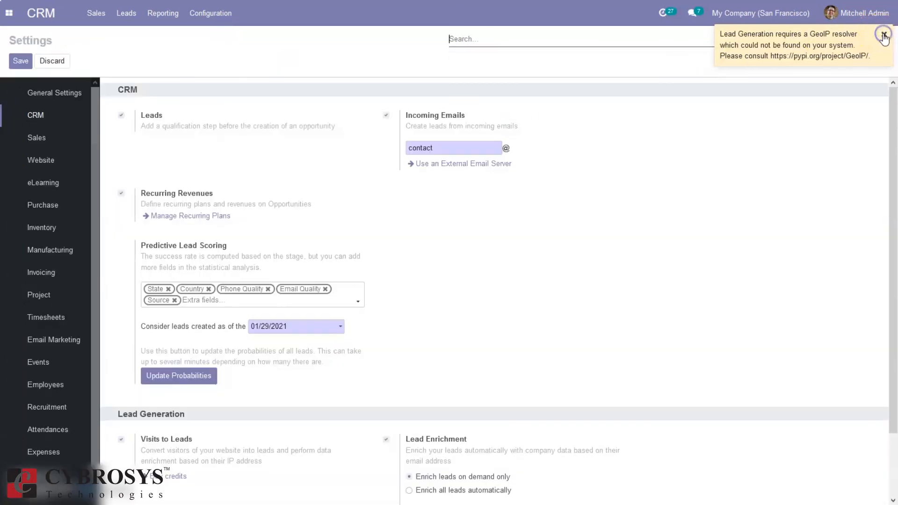
left_click_drag(893, 195, 895, 336)
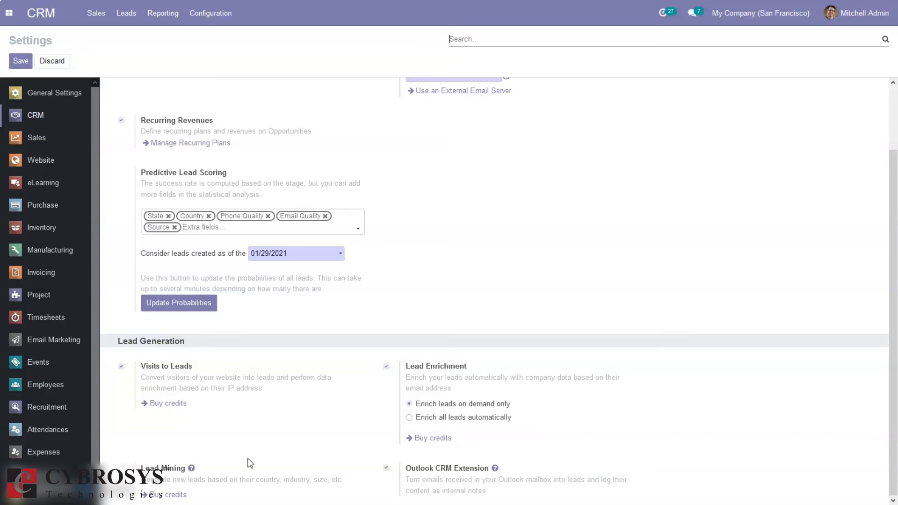
Step: Draft a lead mining request targeting Companies and their Contacts, and discard it without saving
left_click(204, 21)
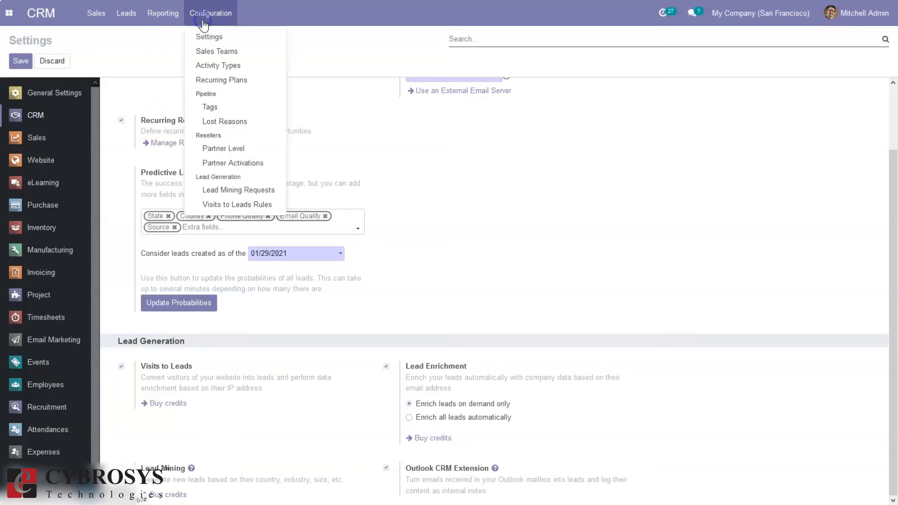
left_click(226, 194)
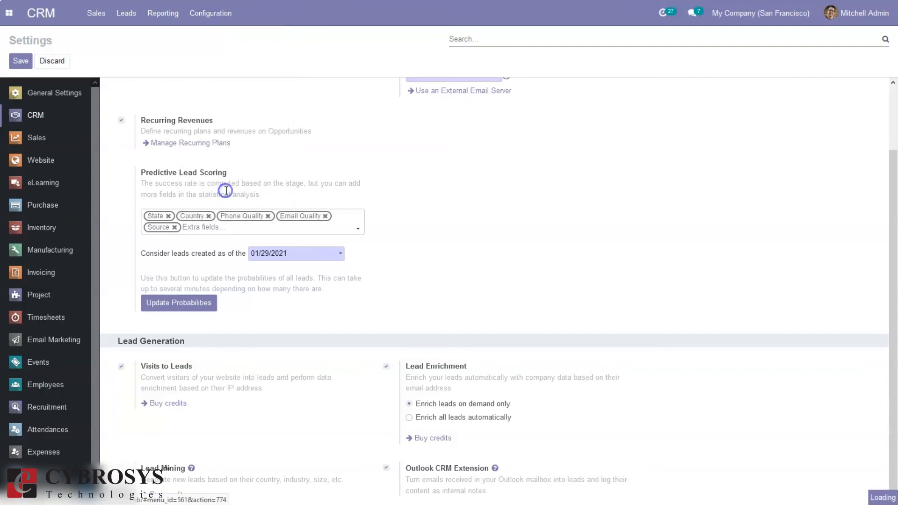
left_click(25, 60)
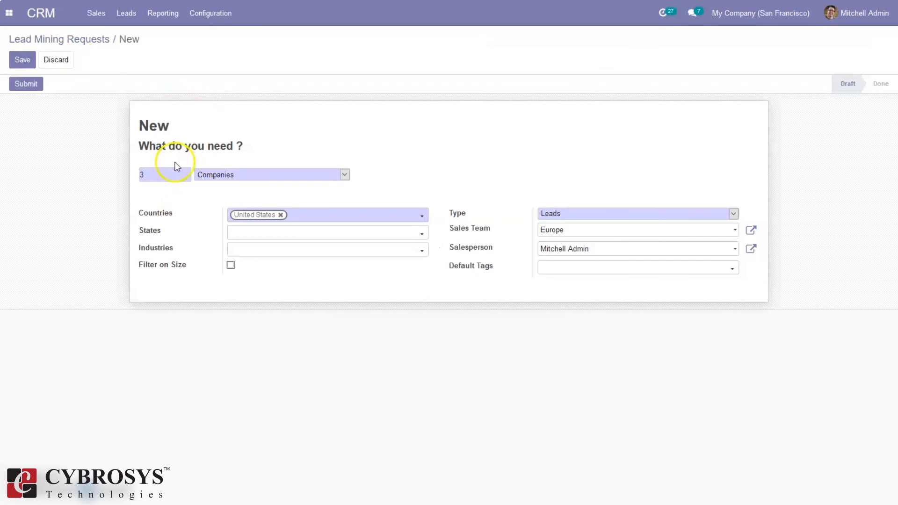
left_click(234, 178)
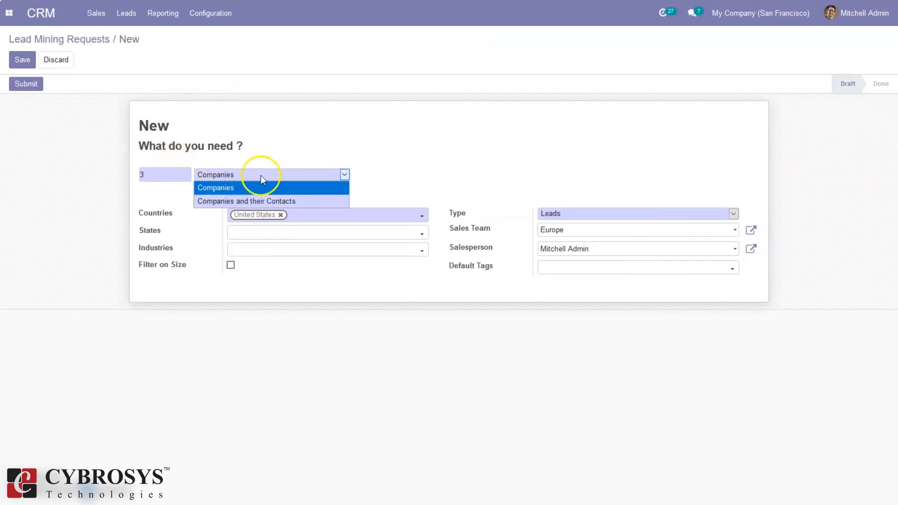
left_click(226, 204)
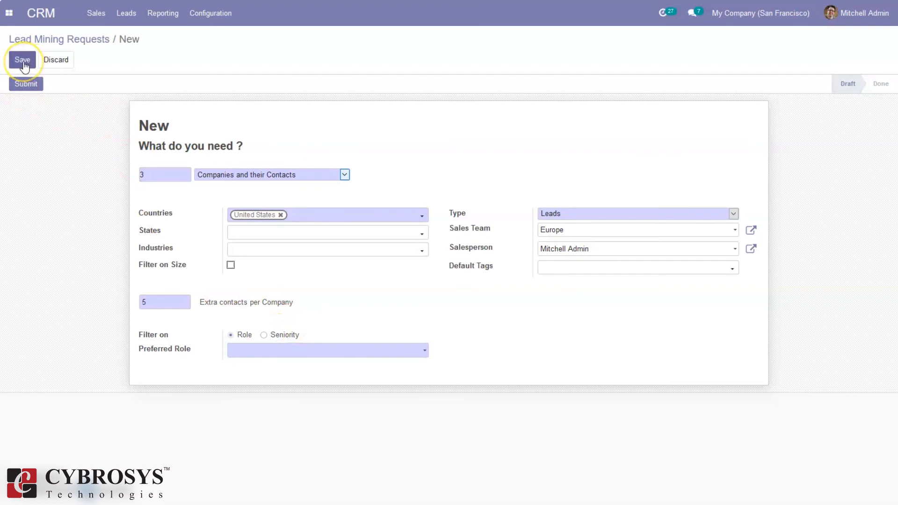
left_click(54, 42)
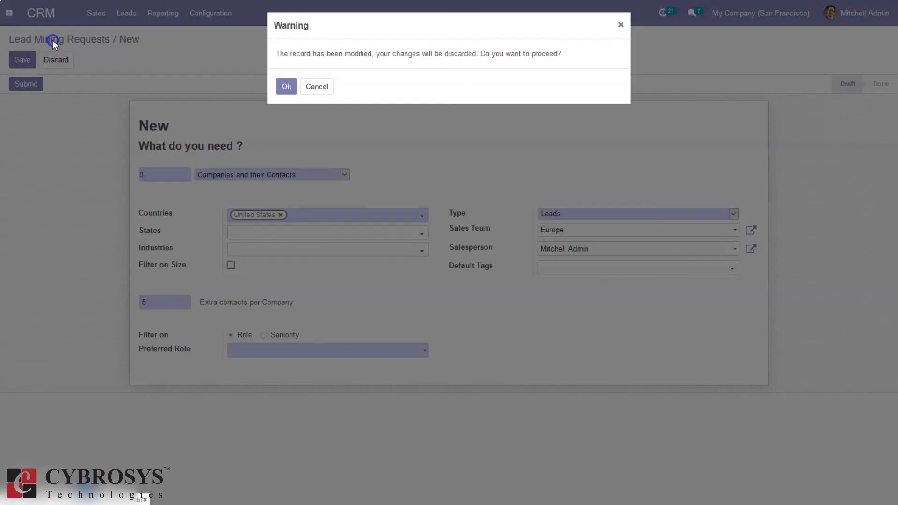
left_click(286, 87)
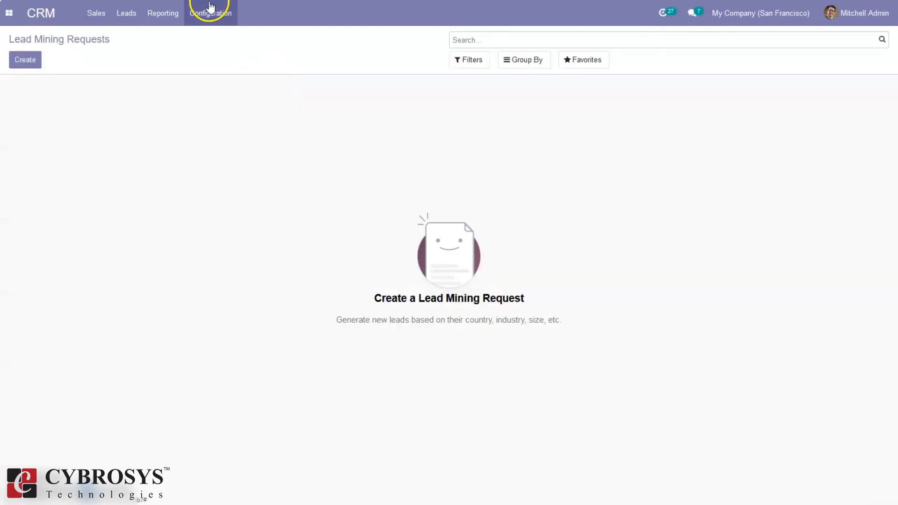
Step: Check the Generate Leads form from the sales pipeline and cancel it without generating any leads
left_click(94, 14)
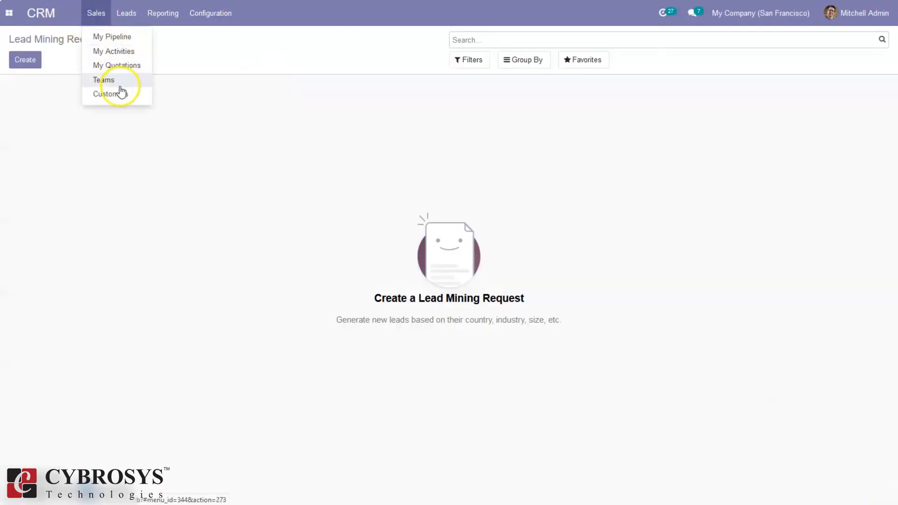
left_click(112, 42)
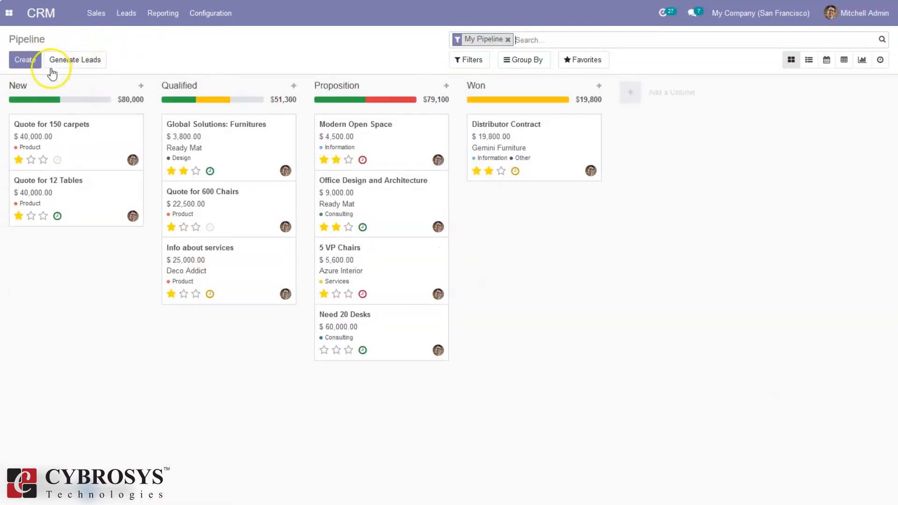
left_click(85, 60)
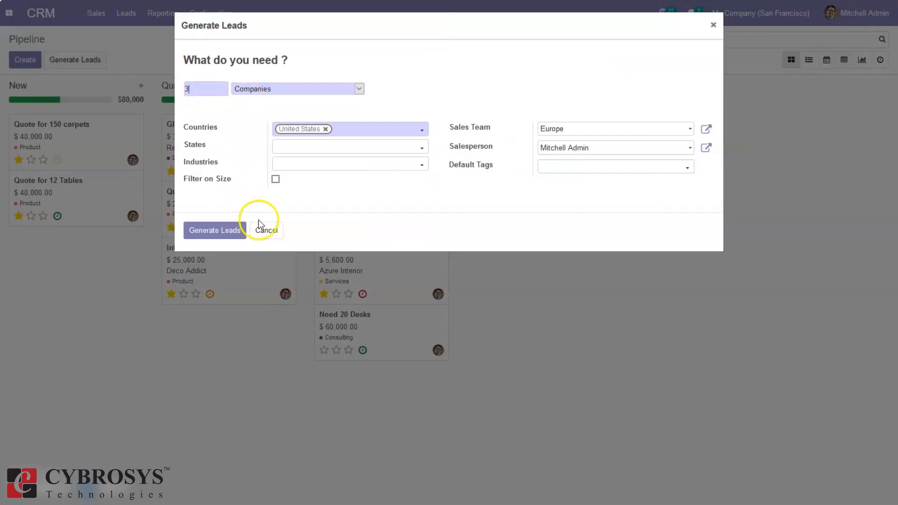
left_click(261, 231)
Step: Open the leads list, view the Generate Leads form from there, and cancel it
left_click(139, 13)
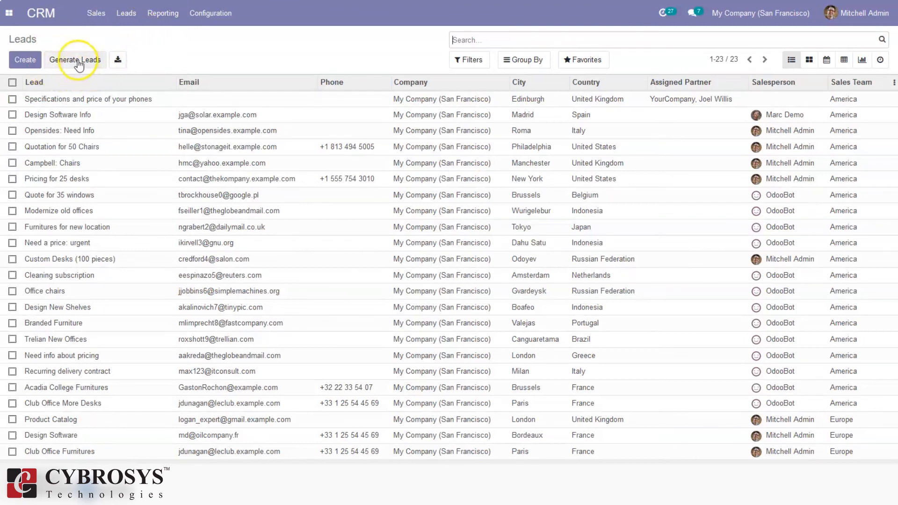
left_click(77, 61)
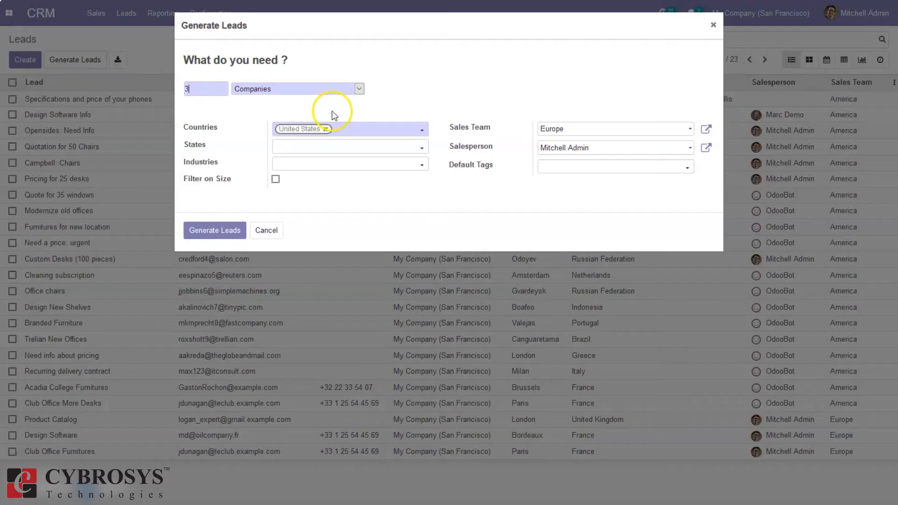
left_click(267, 230)
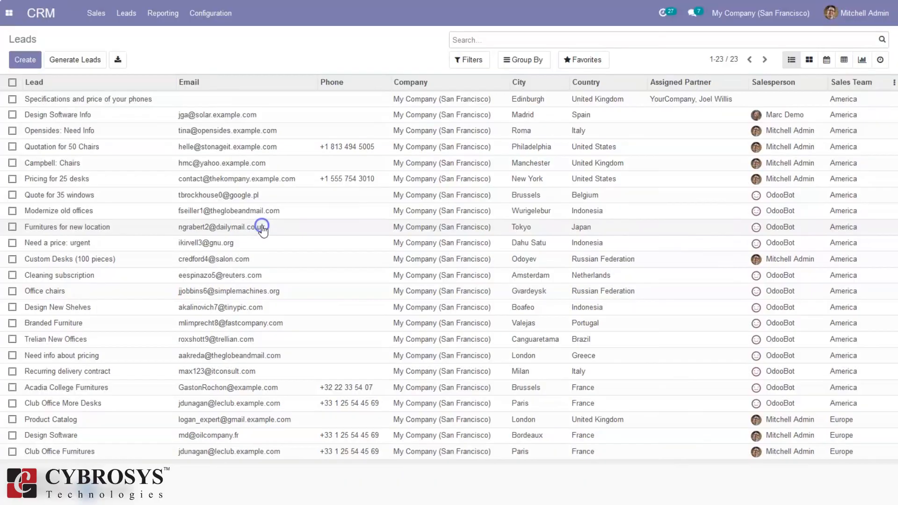
left_click(181, 49)
Step: In the CRM settings, try enriching all leads automatically, then set Lead Enrichment back to enriching leads on demand only
left_click(233, 14)
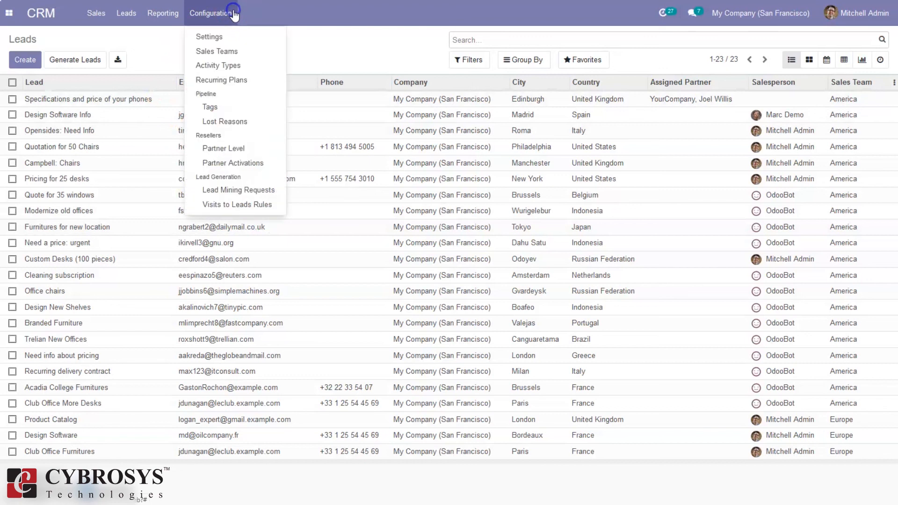
left_click(219, 37)
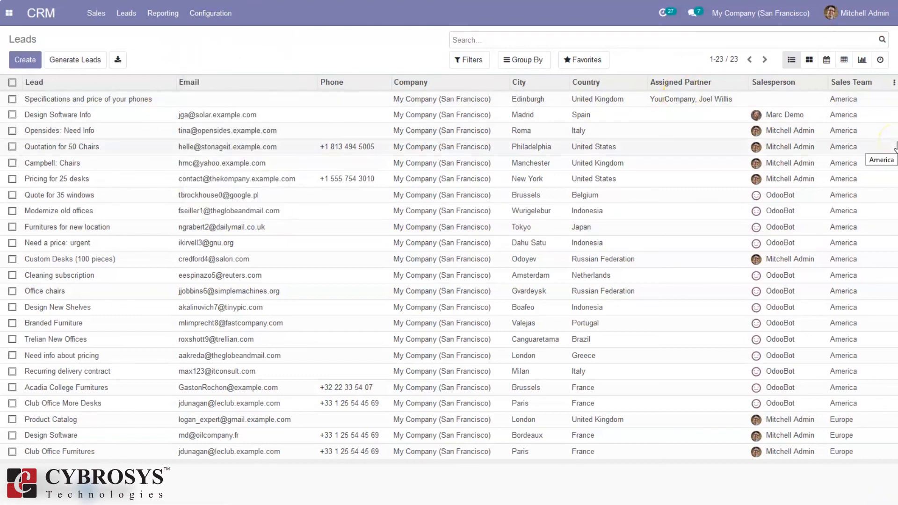
scroll(894, 203, "down", 2)
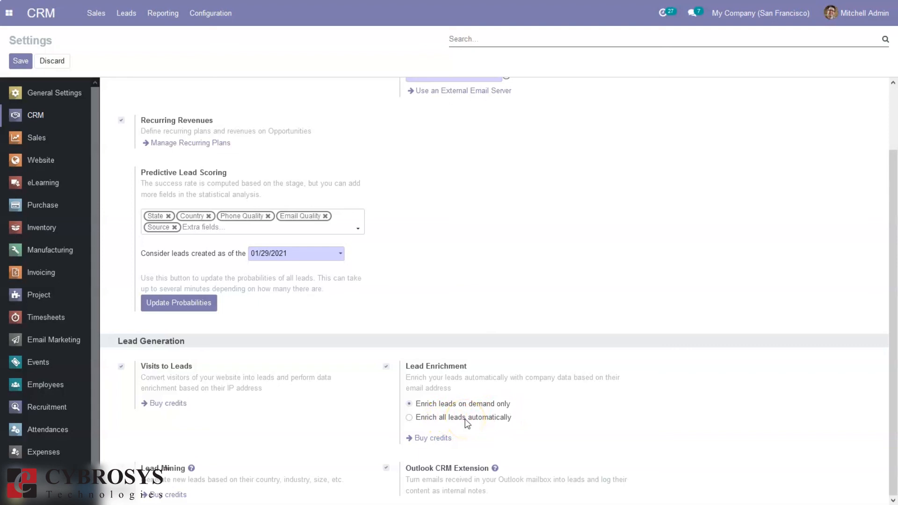
left_click(451, 419)
left_click(441, 404)
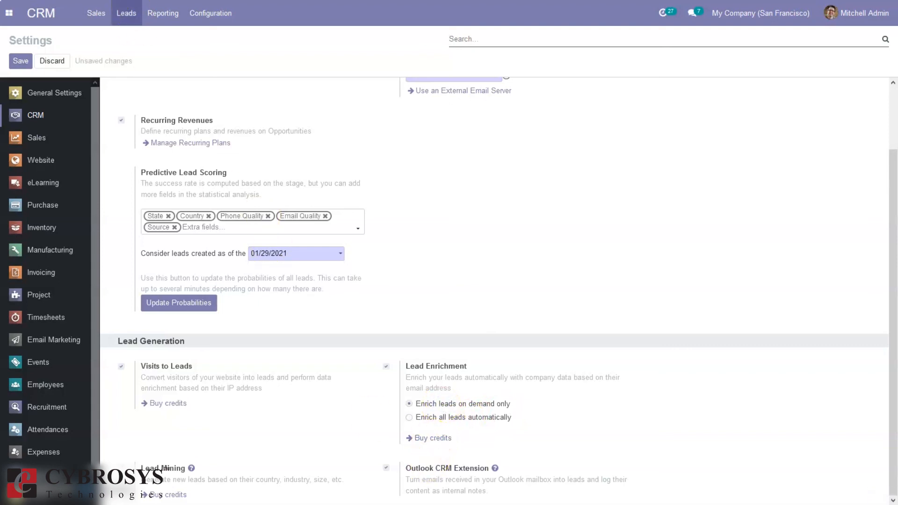
Step: Decline to discard the modified CRM settings when leaving for the leads, and save them instead
left_click(120, 14)
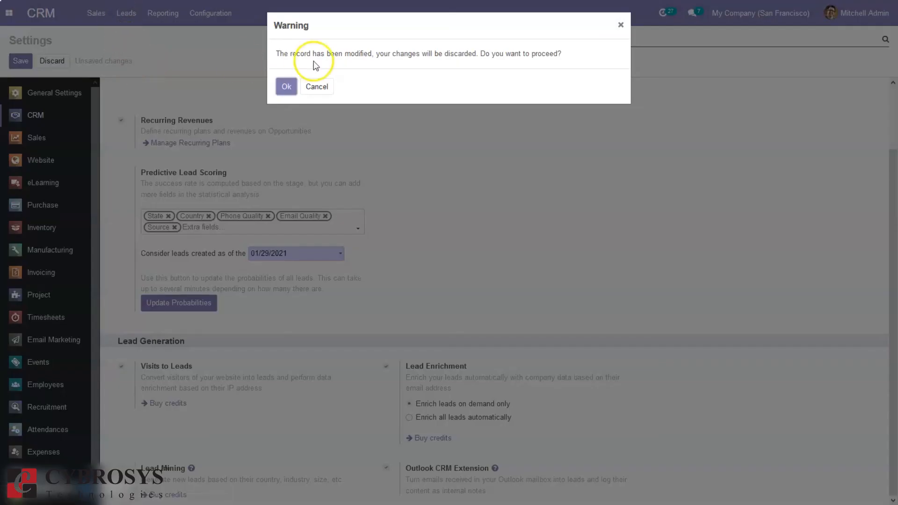
left_click(314, 88)
left_click(21, 62)
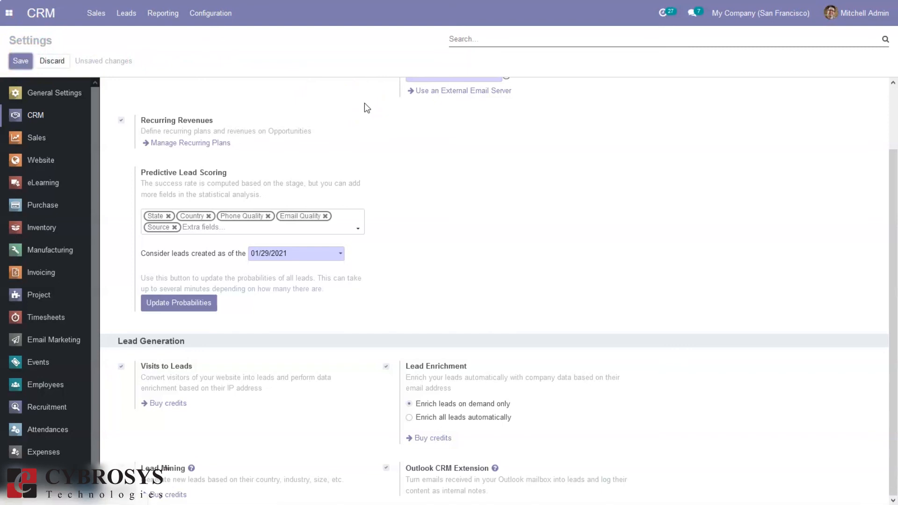
left_click(310, 61)
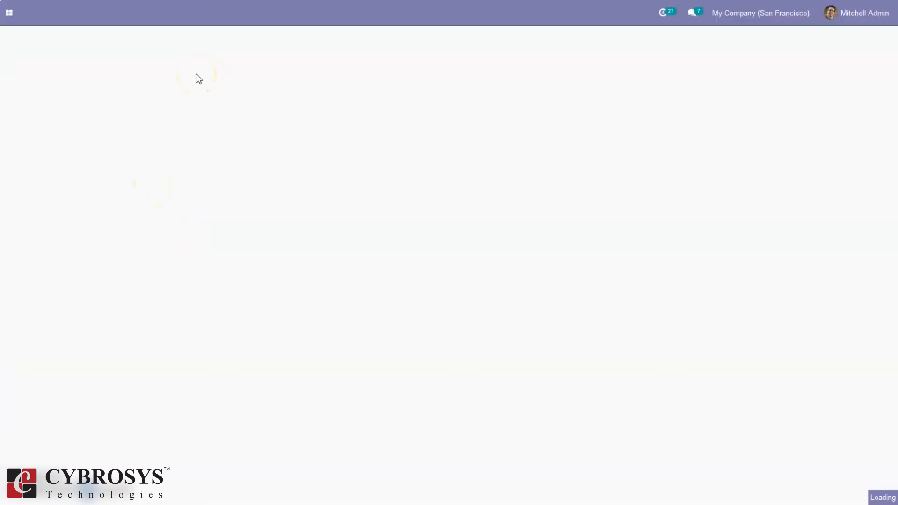
Step: Open the lead "Pricing for 25 desks" from the leads list and request its enrichment
left_click(133, 7)
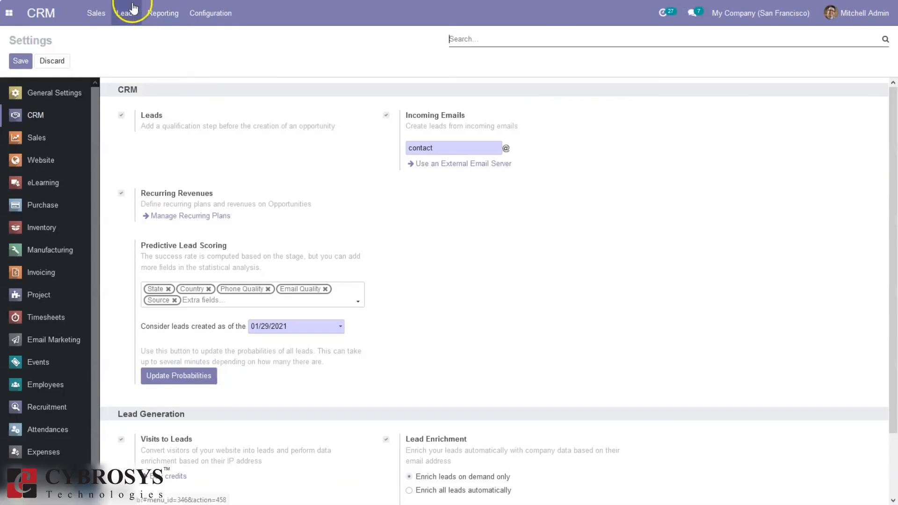
left_click(128, 18)
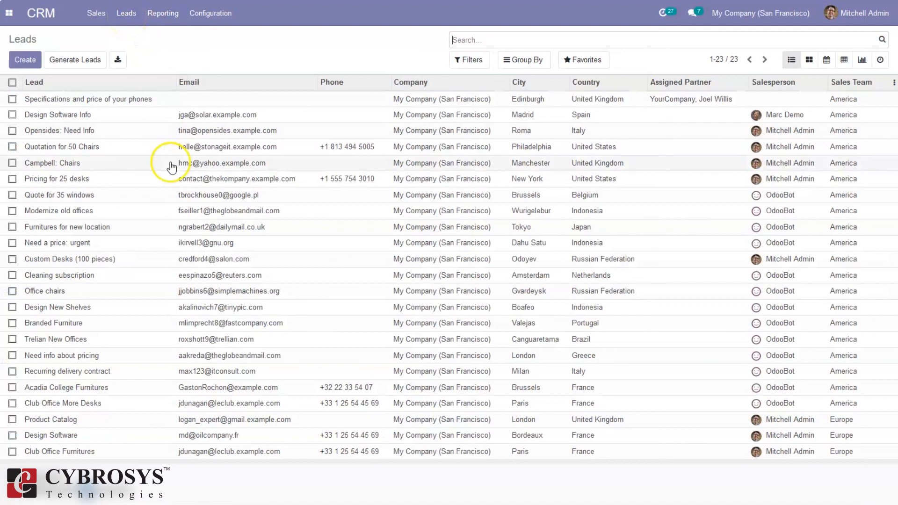
left_click(198, 182)
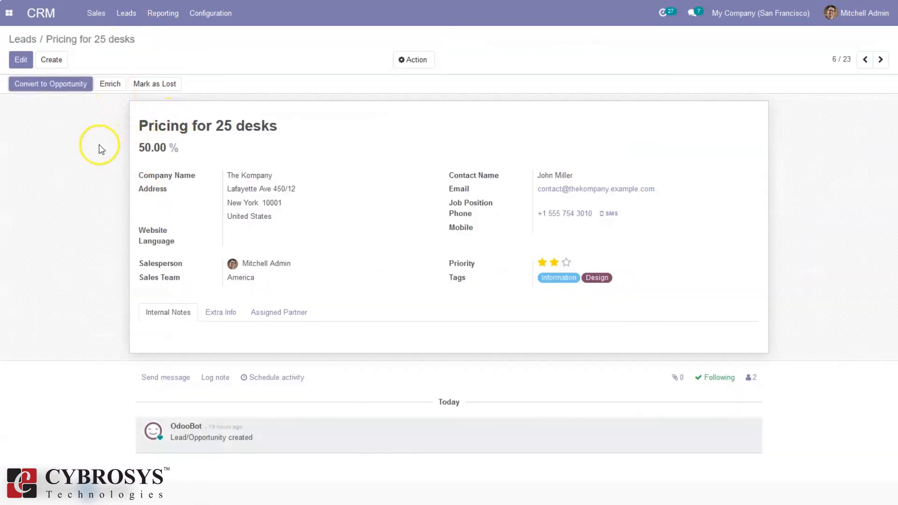
left_click(110, 88)
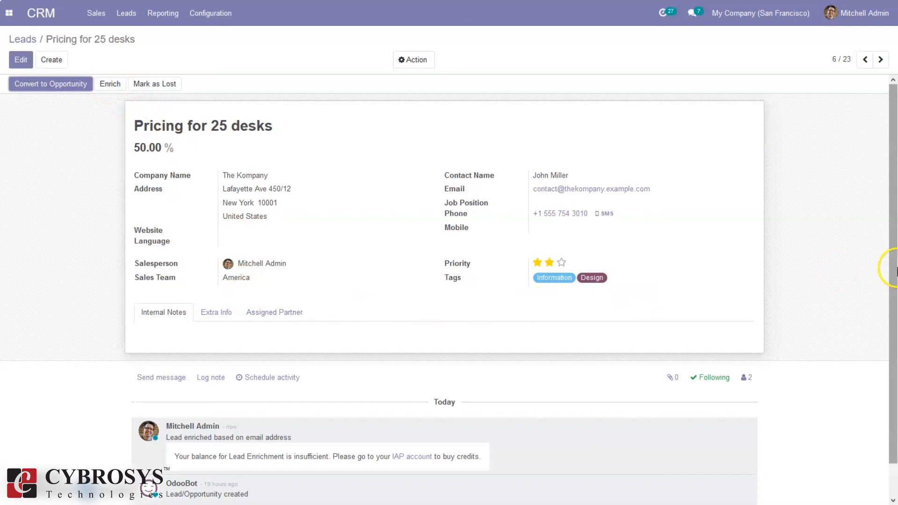
Step: Read the enrichment note in the lead's message log and return to the leads list
scroll(893, 267, "down", 2)
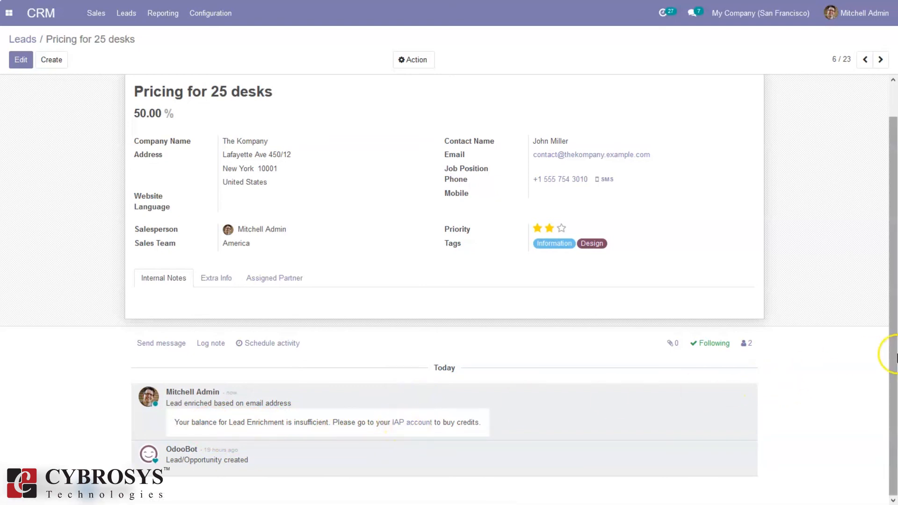
scroll(349, 67, "up", 1)
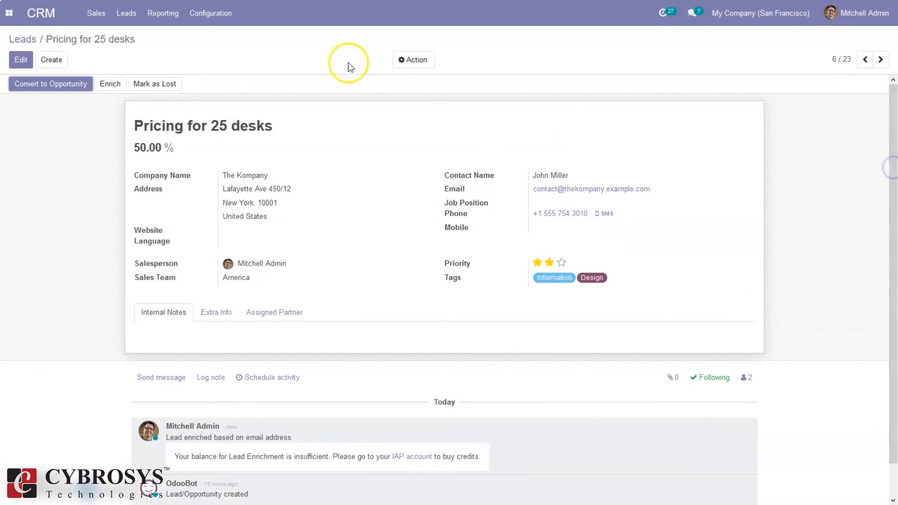
left_click(22, 39)
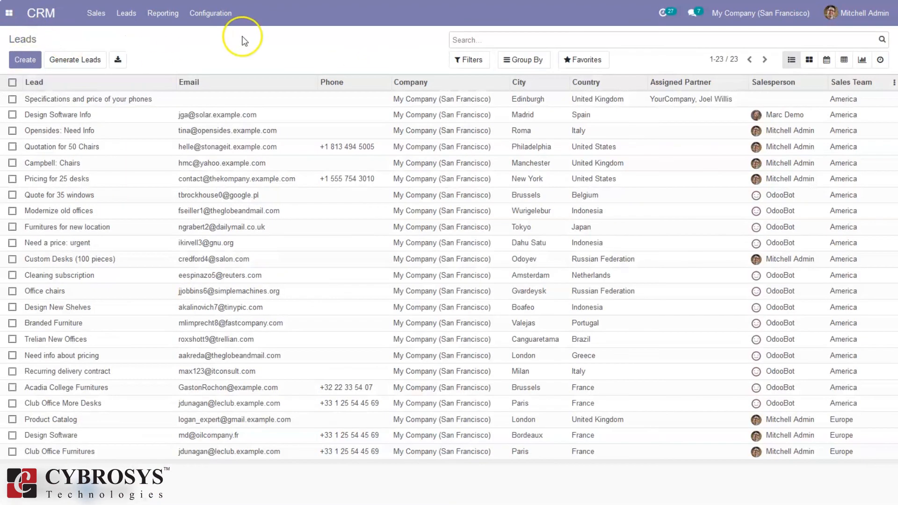
left_click(224, 16)
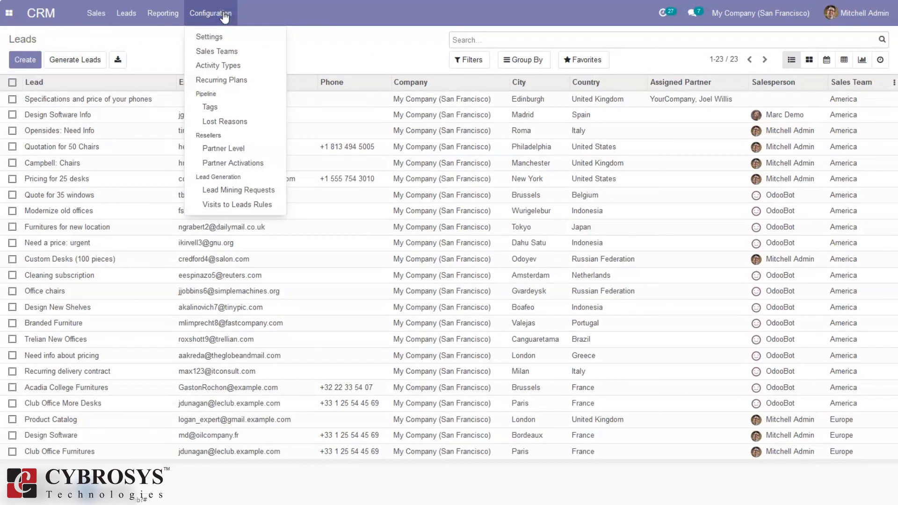
left_click(148, 50)
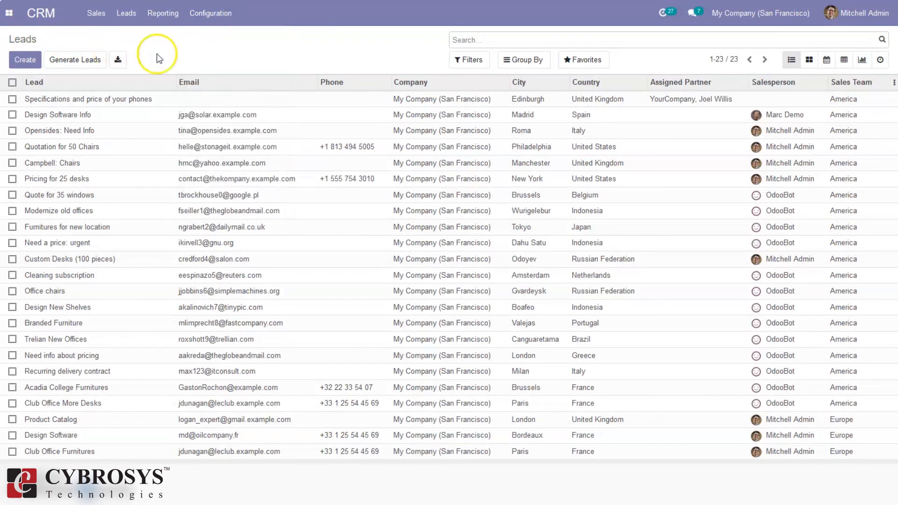